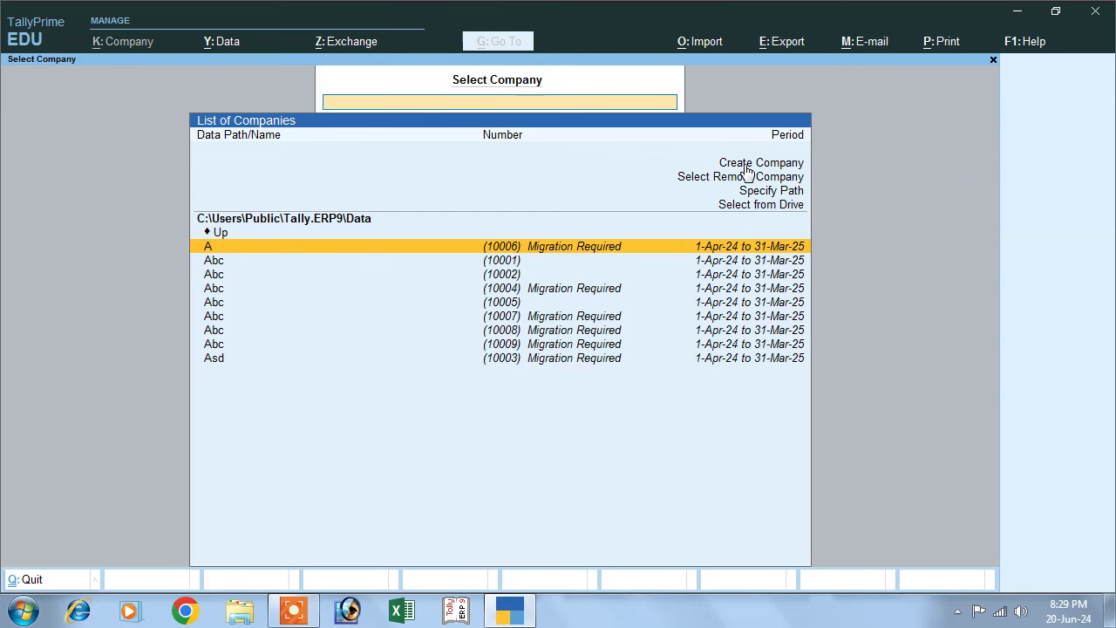
# Start creating a new company named Abc, keeping the same mailing name and leaving the address blank.
pyautogui.click(743, 165)
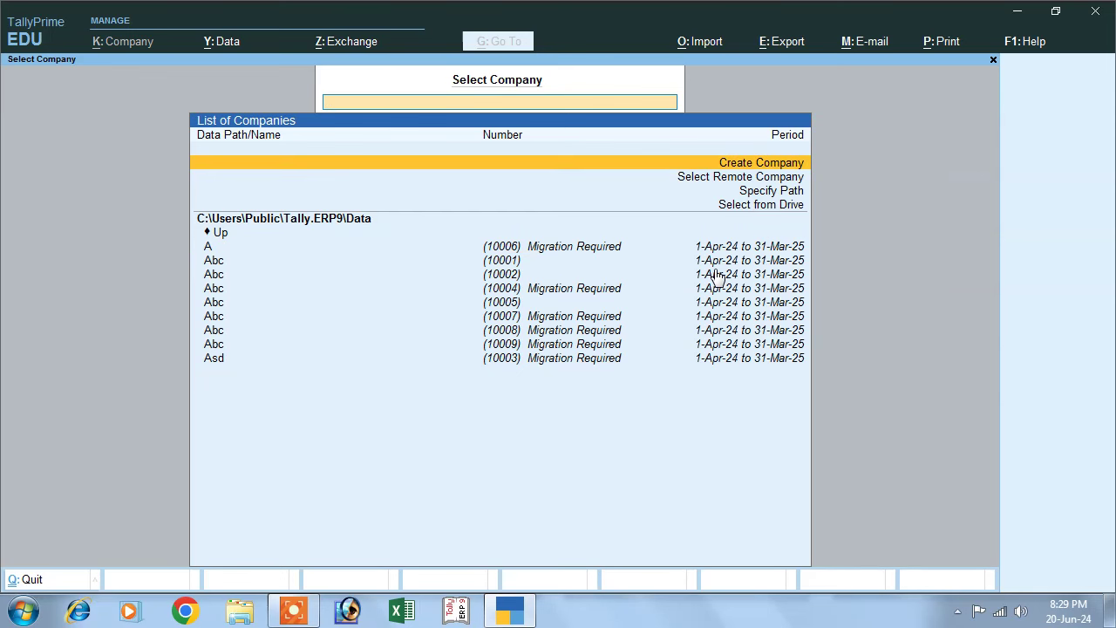
pyautogui.press('Return')
pyautogui.write('Ab')
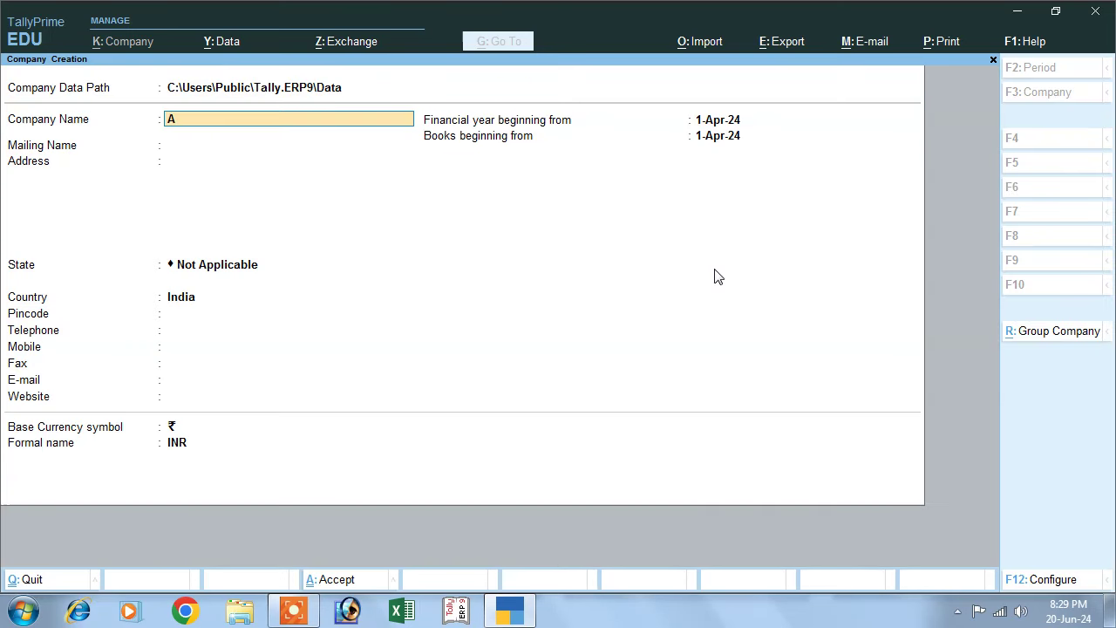
pyautogui.press('Return')
pyautogui.press('Return')
pyautogui.press('Return')
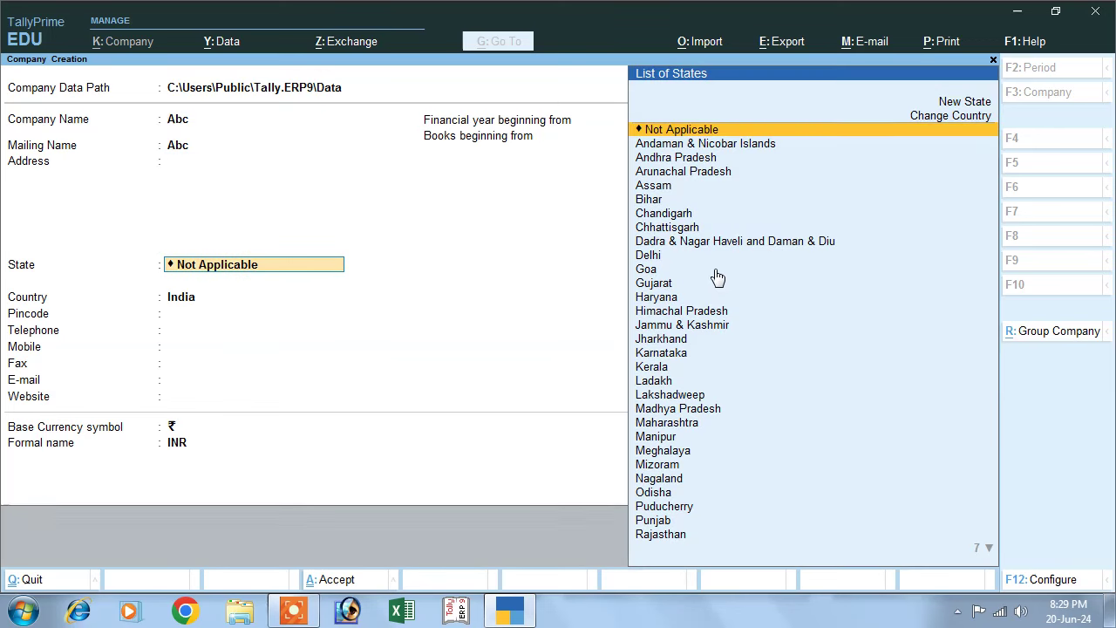
# Set the company's state to Bihar, accept the remaining default details and save the company.
pyautogui.write('b')
pyautogui.press('Return')
pyautogui.press('Return')
pyautogui.press('Return')
pyautogui.press('Return')
pyautogui.press('Return')
pyautogui.press('Return')
pyautogui.press('Return')
pyautogui.press('Return')
pyautogui.press('Return')
pyautogui.press('Return')
pyautogui.press('Return')
pyautogui.press('Return')
pyautogui.press('Return')
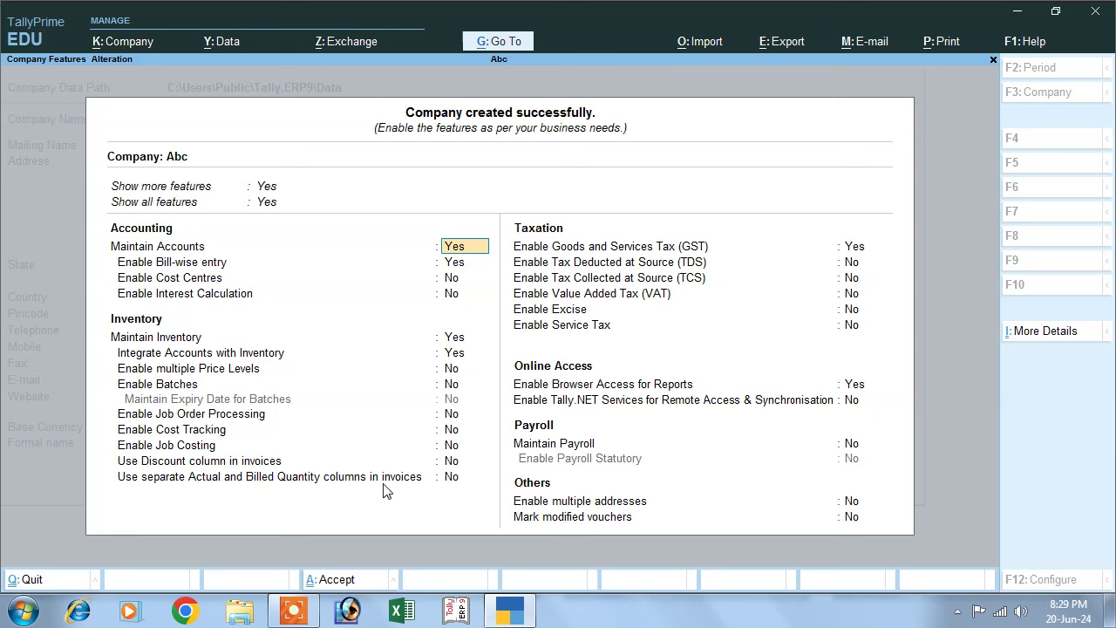
# Enable separate Actual and Billed Quantity columns in invoices for the company.
pyautogui.click(455, 485)
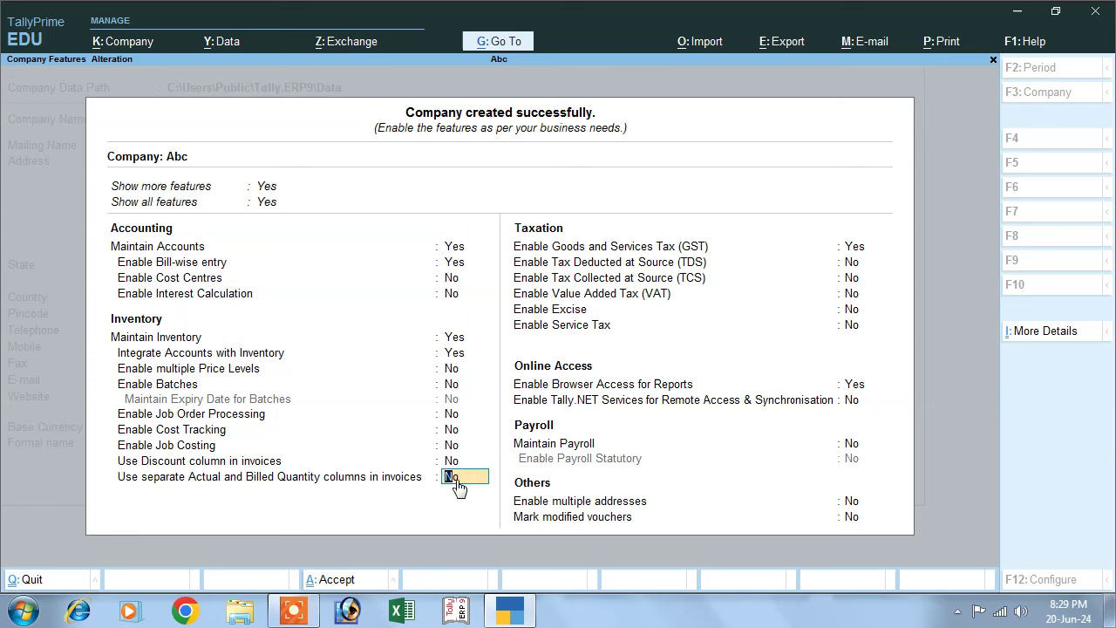
pyautogui.write('y')
pyautogui.press('Return')
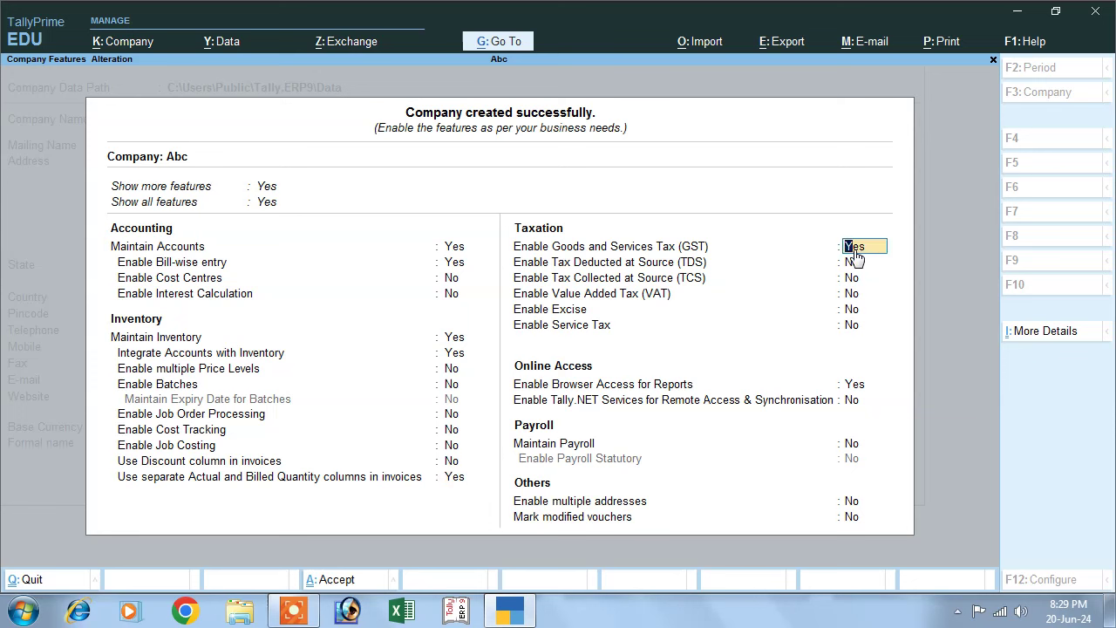
# Keep GST enabled with state Bihar and registration type Regular, and enter the company's GSTIN/UIN.
pyautogui.press('Return')
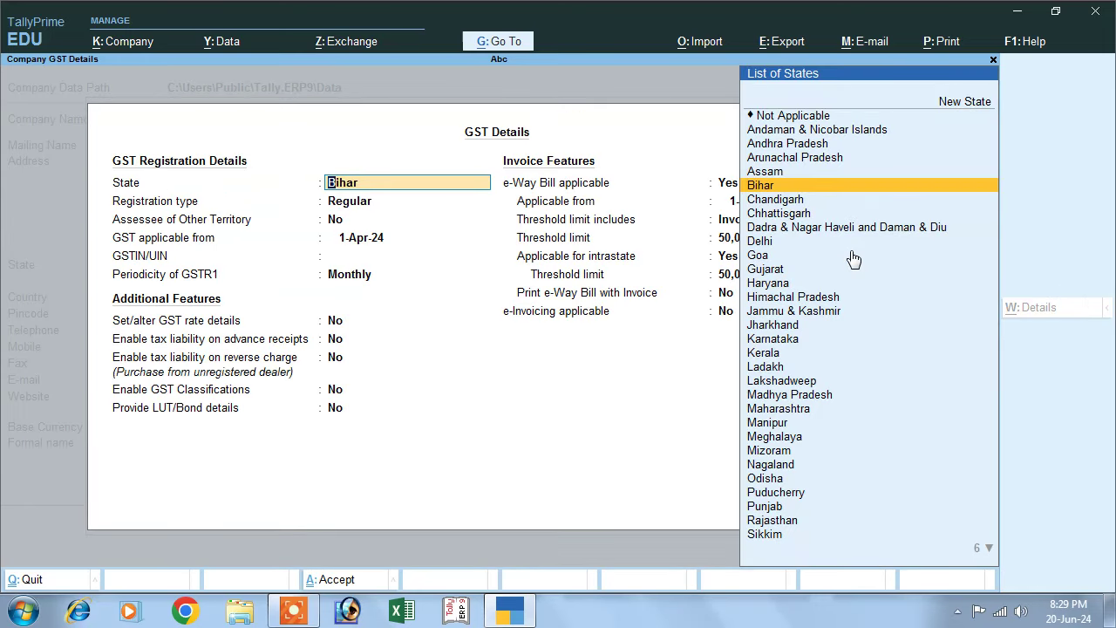
pyautogui.press('Return')
pyautogui.press('Return')
pyautogui.press('Return')
pyautogui.press('Return')
pyautogui.write('FHGF6H56GF5')
pyautogui.press('Return')
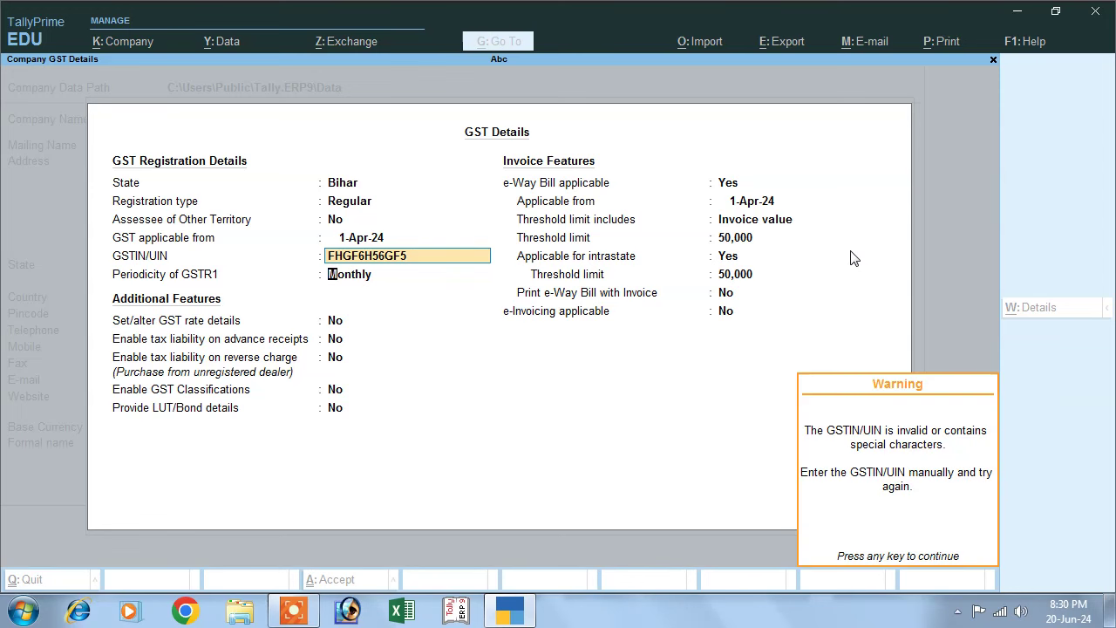
# Accept the default GSTR1 periodicity, additional features and e-Way Bill settings, and save the GST details.
pyautogui.press('Return')
pyautogui.press('Return')
pyautogui.press('Return')
pyautogui.press('Return')
pyautogui.press('Return')
pyautogui.press('Return')
pyautogui.press('Return')
pyautogui.press('Return')
pyautogui.press('Return')
pyautogui.press('Return')
pyautogui.press('Return')
pyautogui.press('Return')
pyautogui.press('Return')
pyautogui.press('Return')
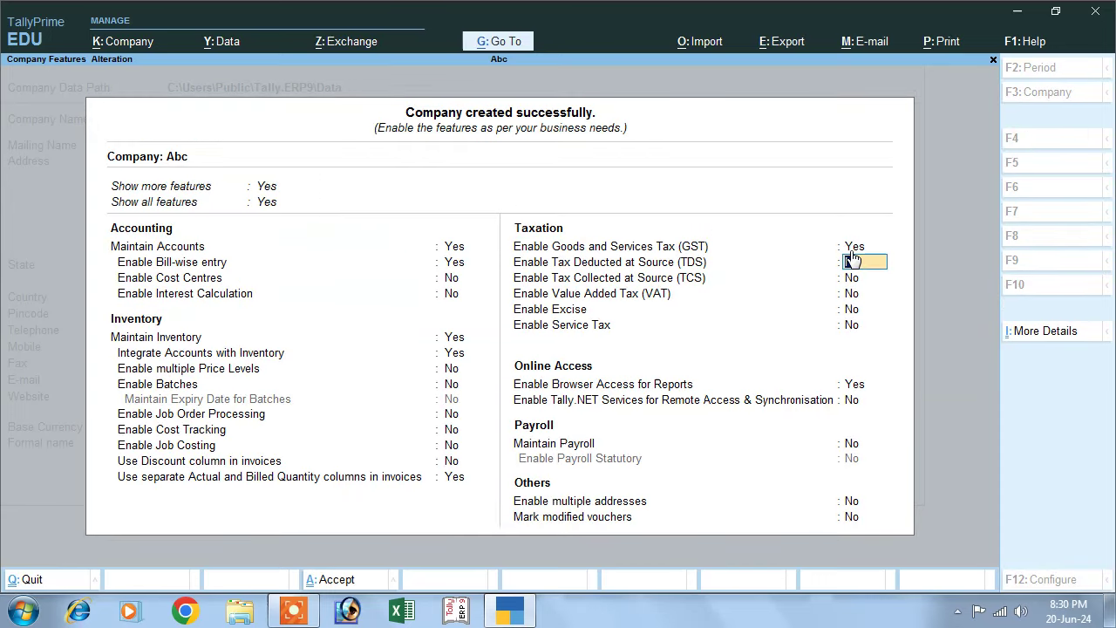
# Keep the remaining taxation, online access, payroll and other features at their defaults and save the company features.
pyautogui.press('Return')
pyautogui.press('Return')
pyautogui.press('Return')
pyautogui.press('Return')
pyautogui.press('Return')
pyautogui.press('Return')
pyautogui.press('Return')
pyautogui.press('Return')
pyautogui.press('Return')
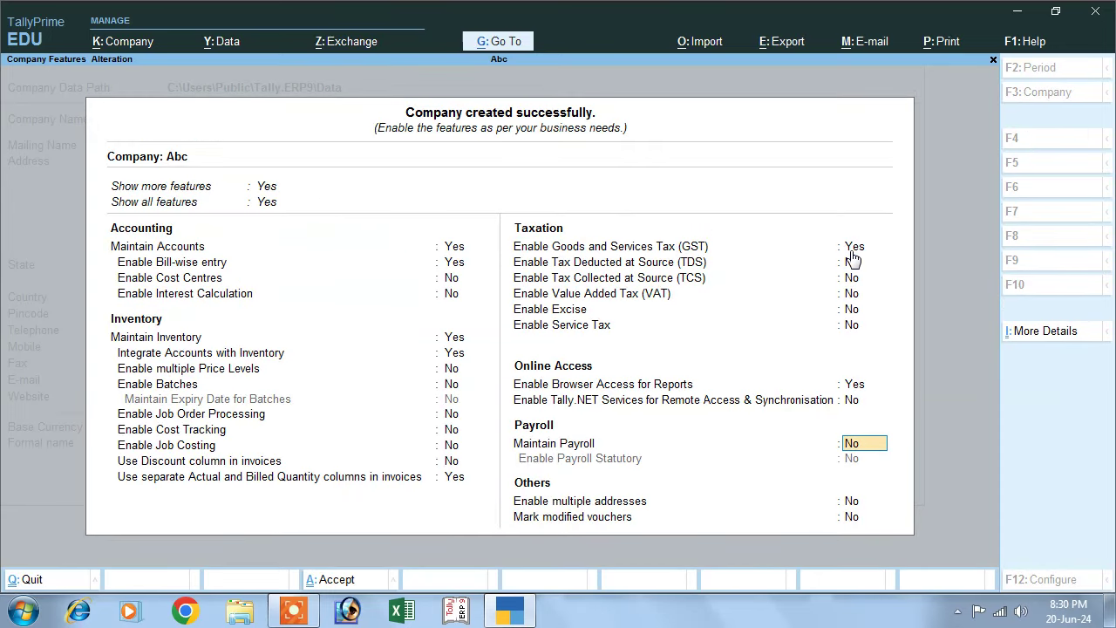
pyautogui.press('Return')
pyautogui.press('Return')
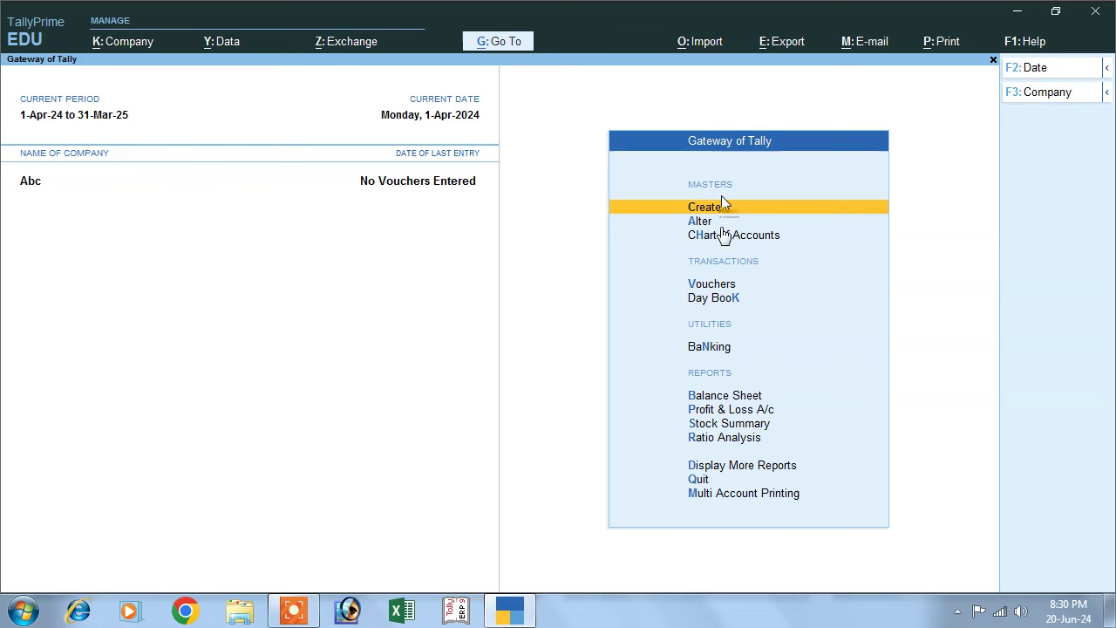
# Start a purchase voucher with supplier invoice number 01 dated 1-Apr-24.
pyautogui.click(710, 291)
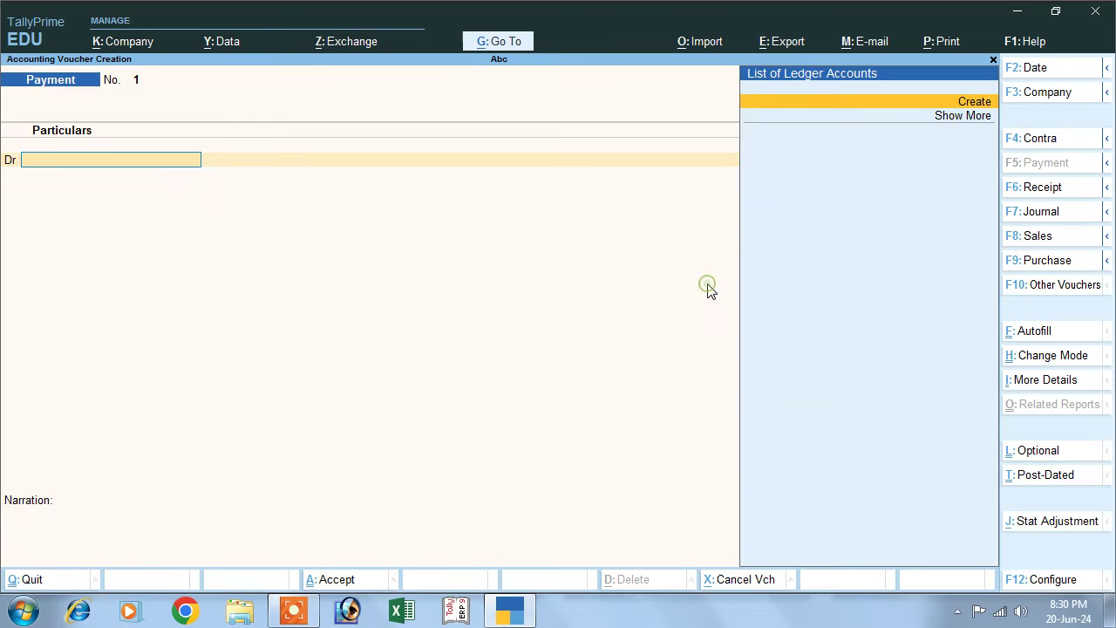
pyautogui.click(1035, 263)
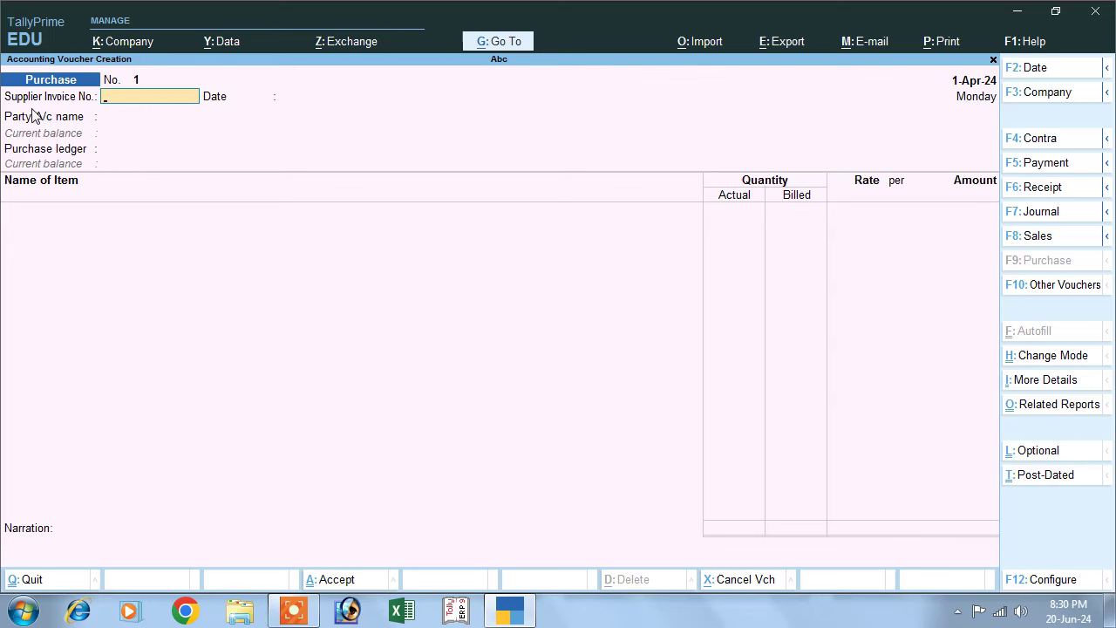
pyautogui.press('Return')
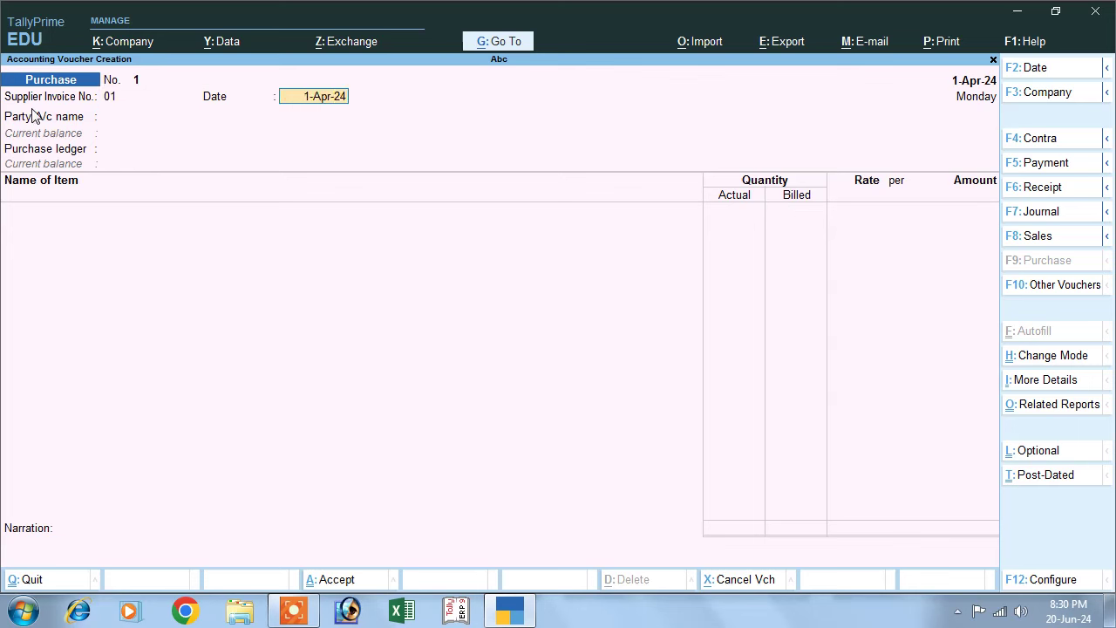
pyautogui.press('Return')
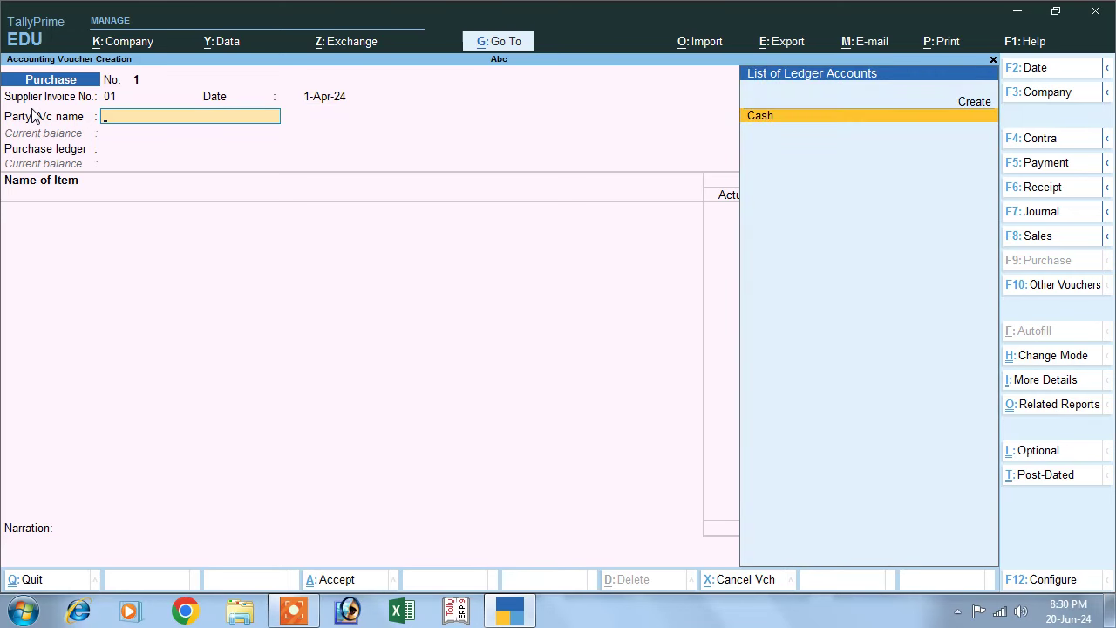
# Select Cash as the purchase voucher's party account, leaving the receipt details blank and accepting the default party details.
pyautogui.press('Return')
pyautogui.press('Return')
pyautogui.press('Return')
pyautogui.press('Return')
pyautogui.press('Return')
pyautogui.press('Return')
pyautogui.press('Return')
pyautogui.press('Return')
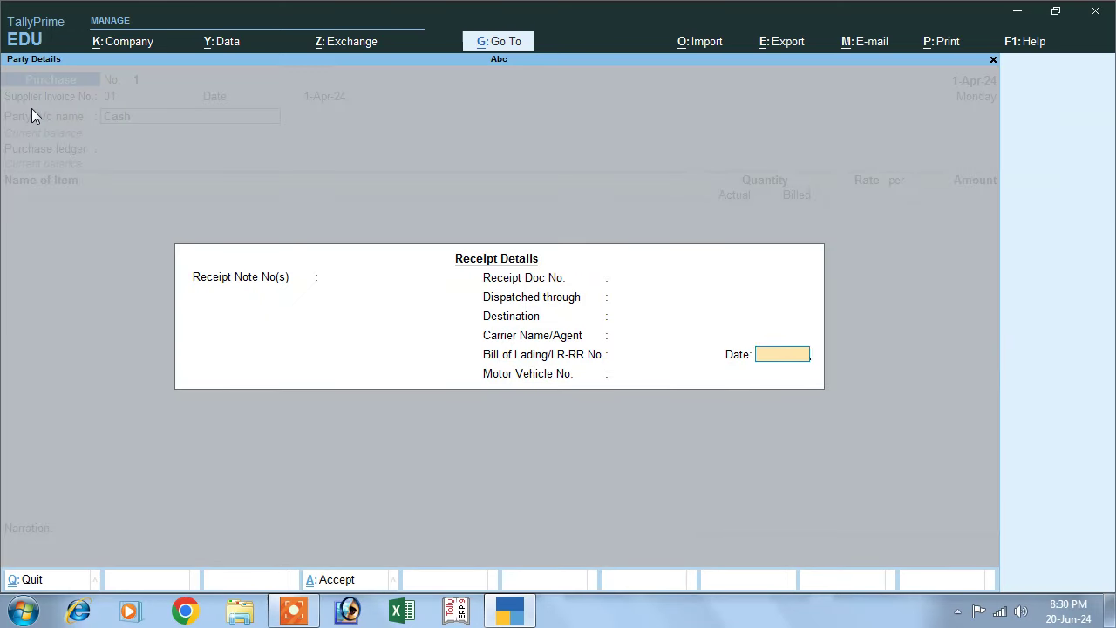
pyautogui.press('Return')
pyautogui.press('Return')
pyautogui.press('Return')
pyautogui.press('Return')
pyautogui.press('Return')
pyautogui.press('Return')
pyautogui.press('Return')
# Create a ledger named Purchase under the Purchase Accounts group, with ledger type Not Applicable.
pyautogui.hotkey('alt', 'c')
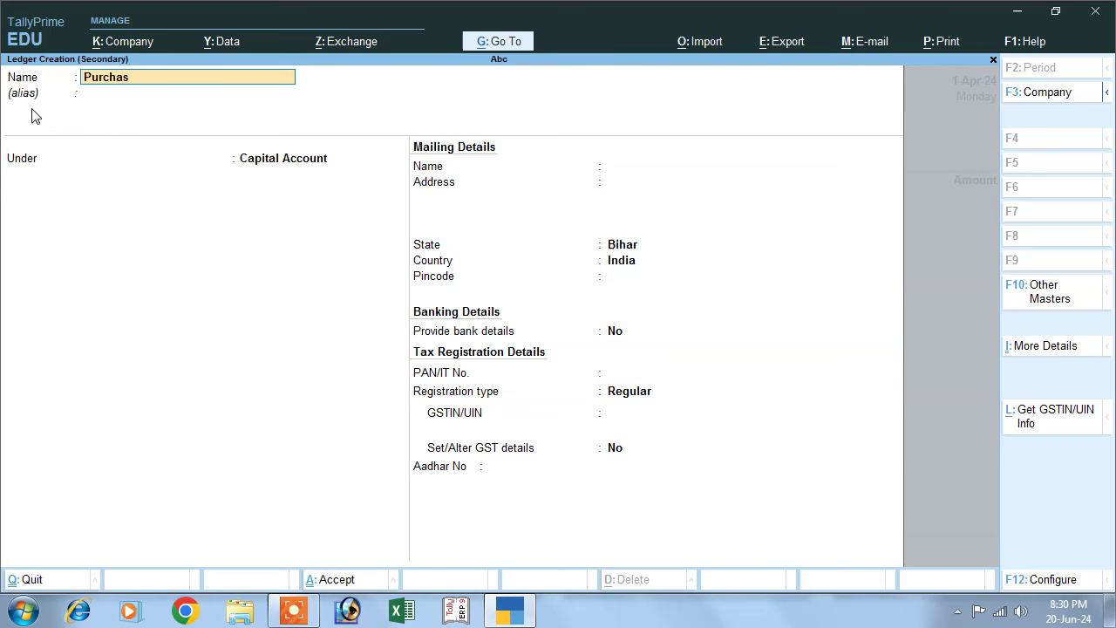
pyautogui.press('Return')
pyautogui.write('P')
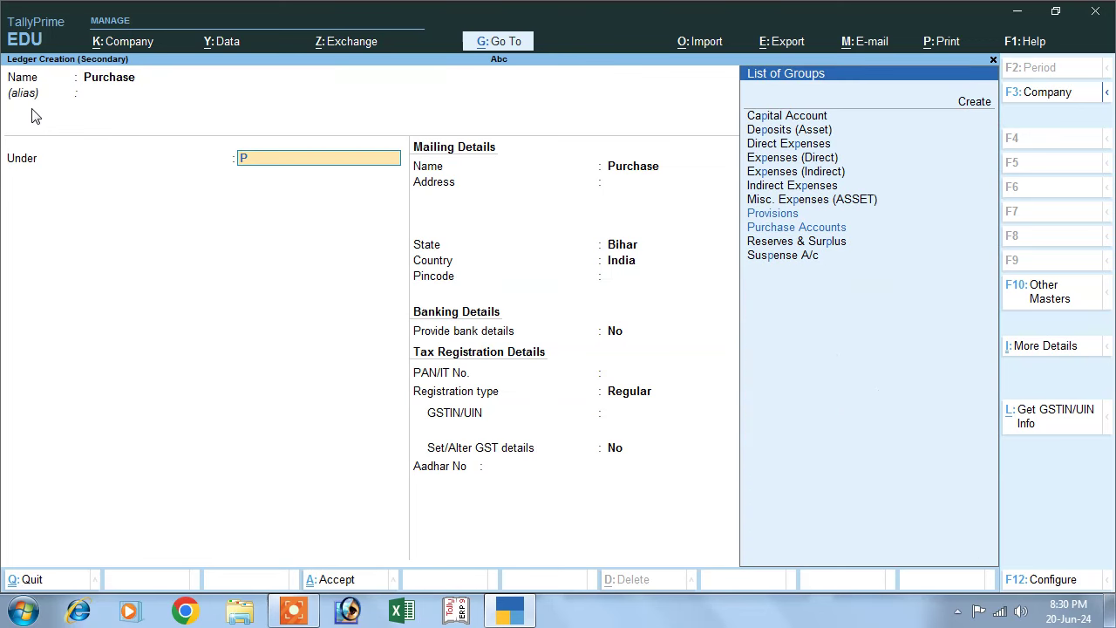
pyautogui.press('Down')
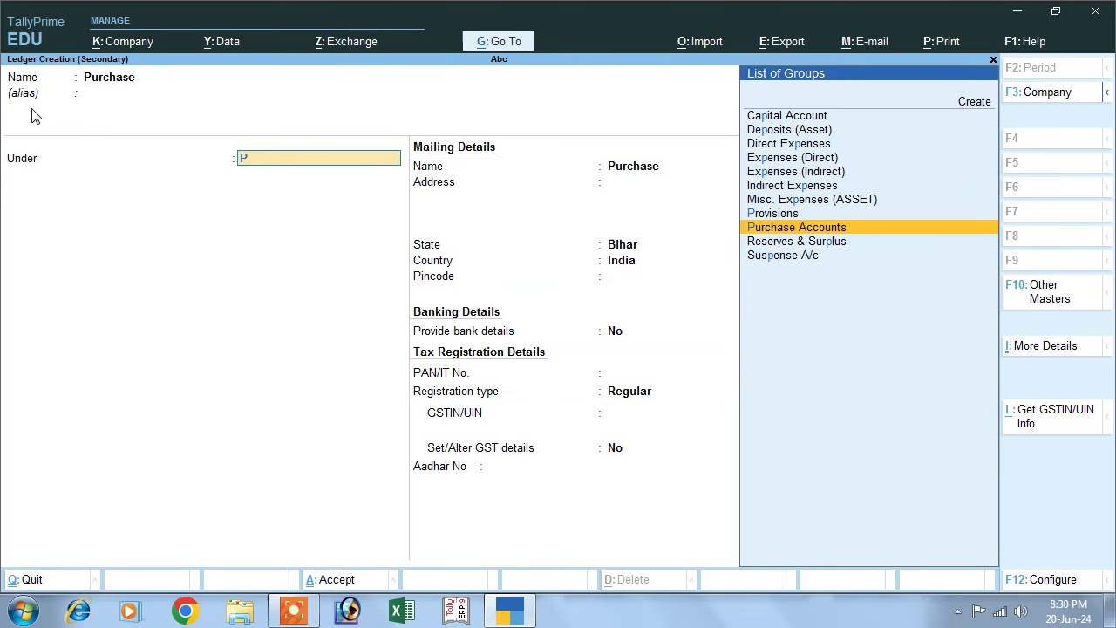
pyautogui.press('Return')
pyautogui.press('Return')
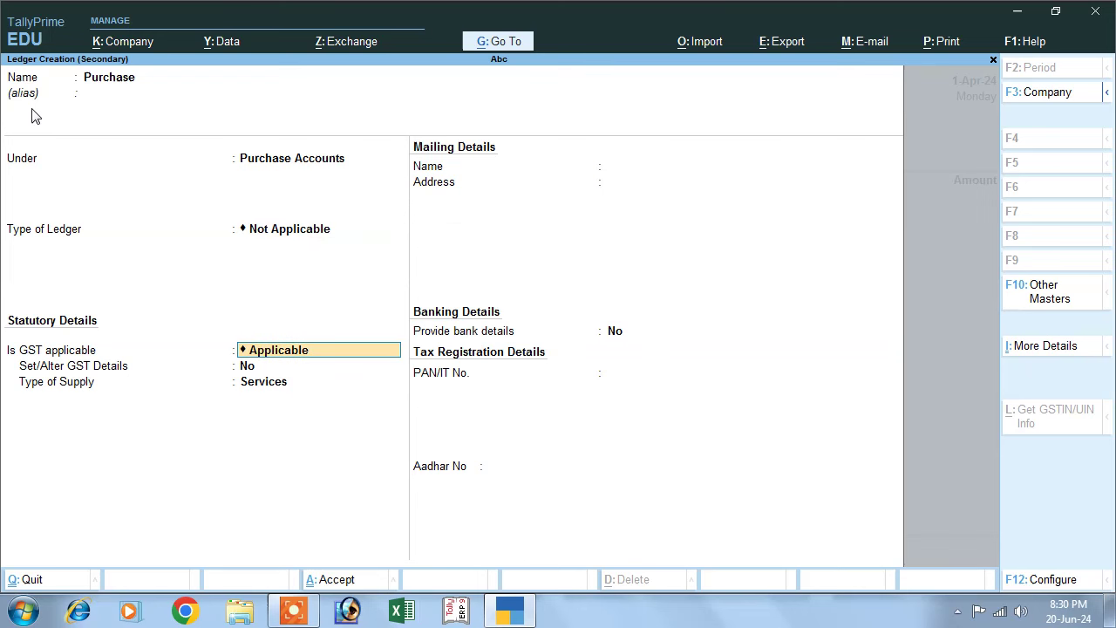
# Keep GST applicable for the Purchase ledger, set its type of supply to Goods and save it.
pyautogui.press('Return')
pyautogui.press('Return')
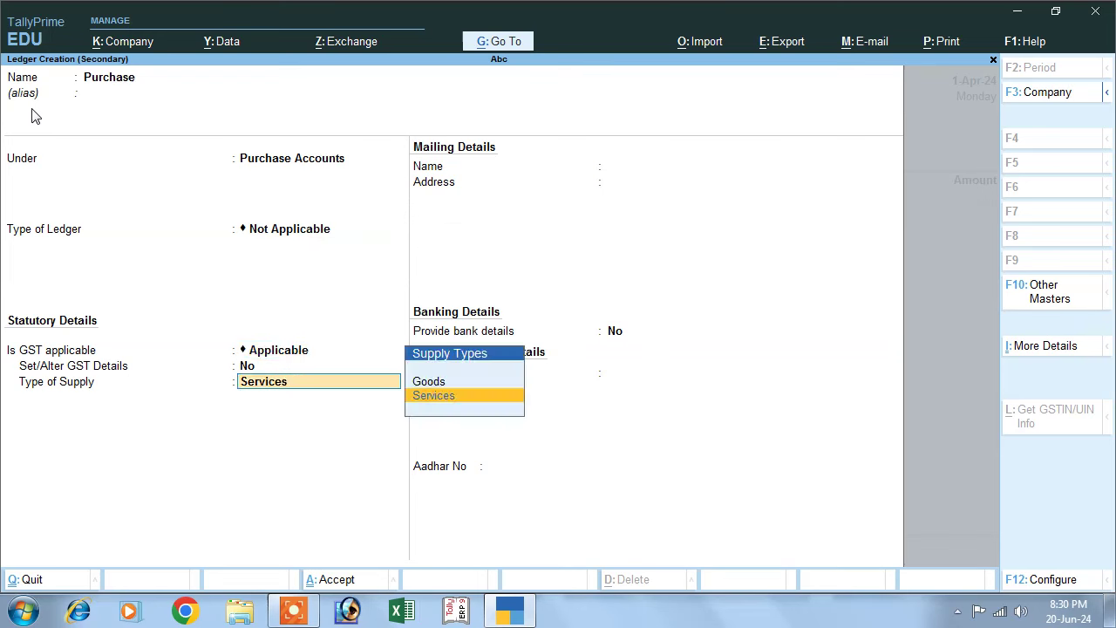
pyautogui.press('Up')
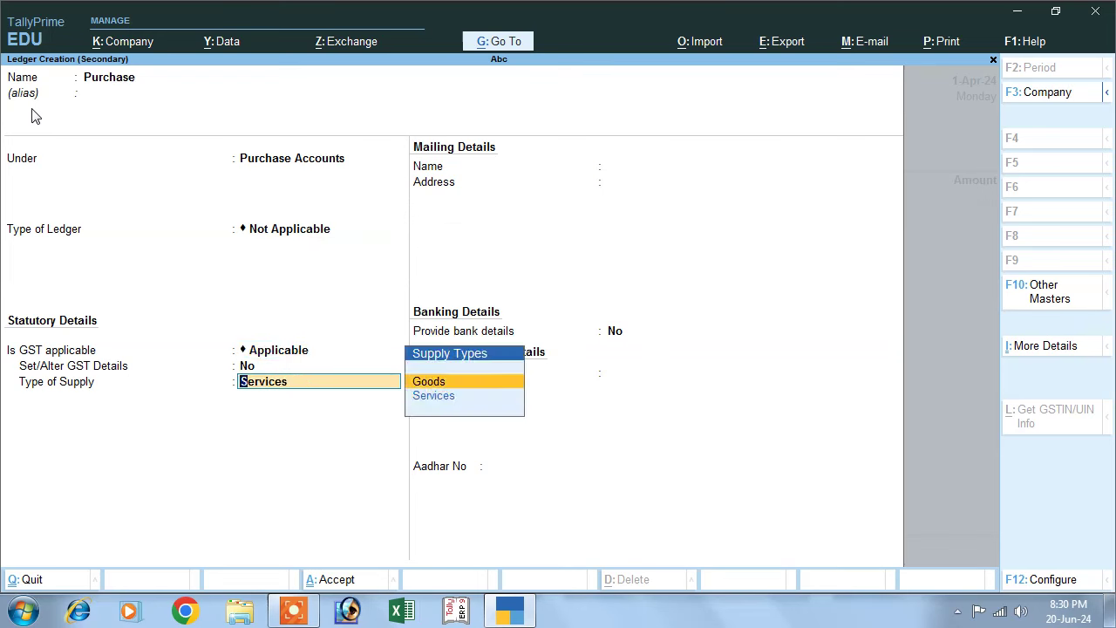
pyautogui.press('Return')
pyautogui.press('Return')
pyautogui.press('Return')
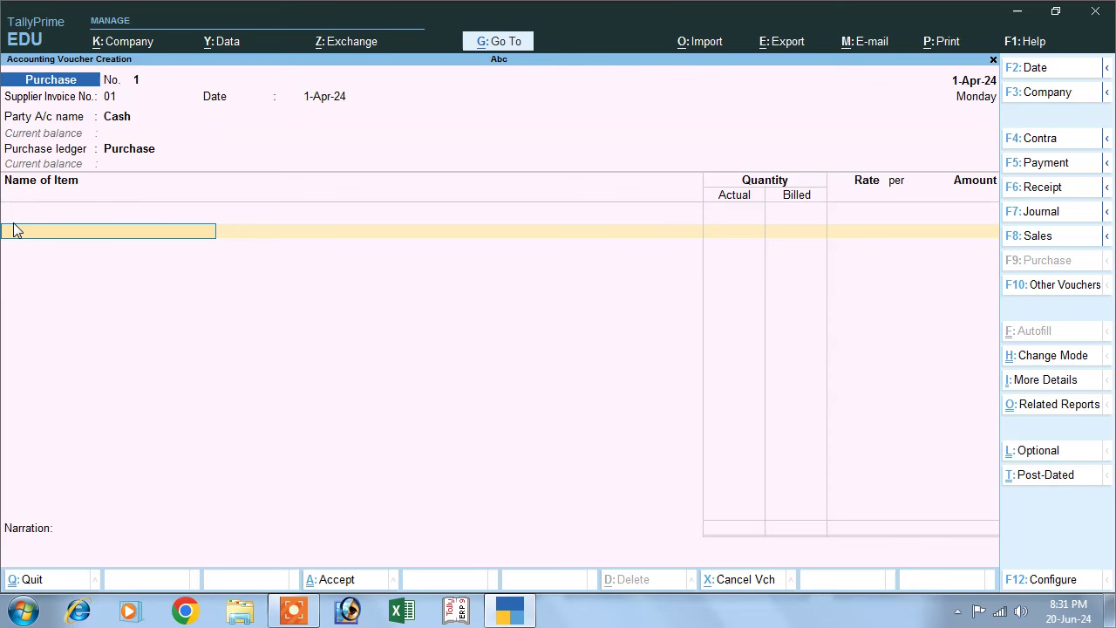
# Start a new stock item named Led for the voucher, under Primary with category Not Applicable.
pyautogui.hotkey('alt', 'c')
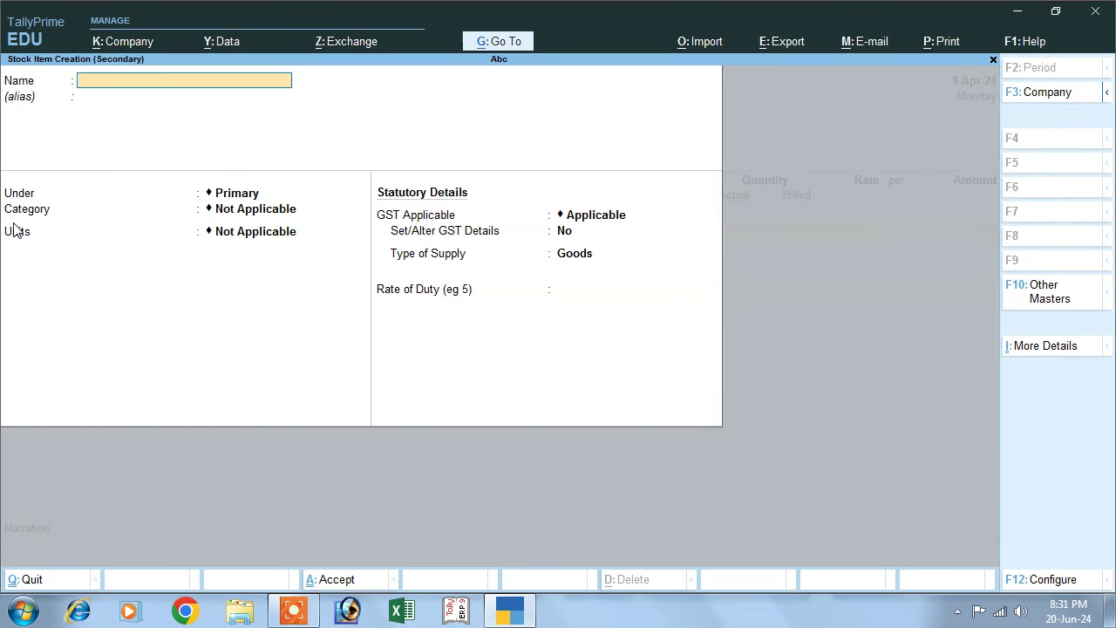
pyautogui.write('Led')
pyautogui.press('Return')
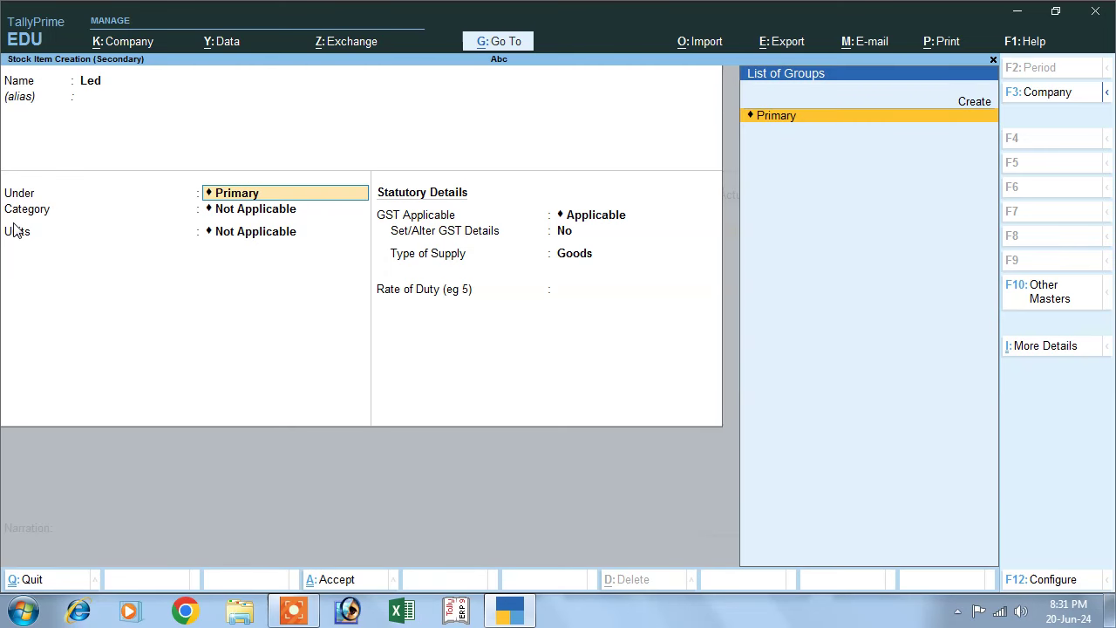
pyautogui.press('Return')
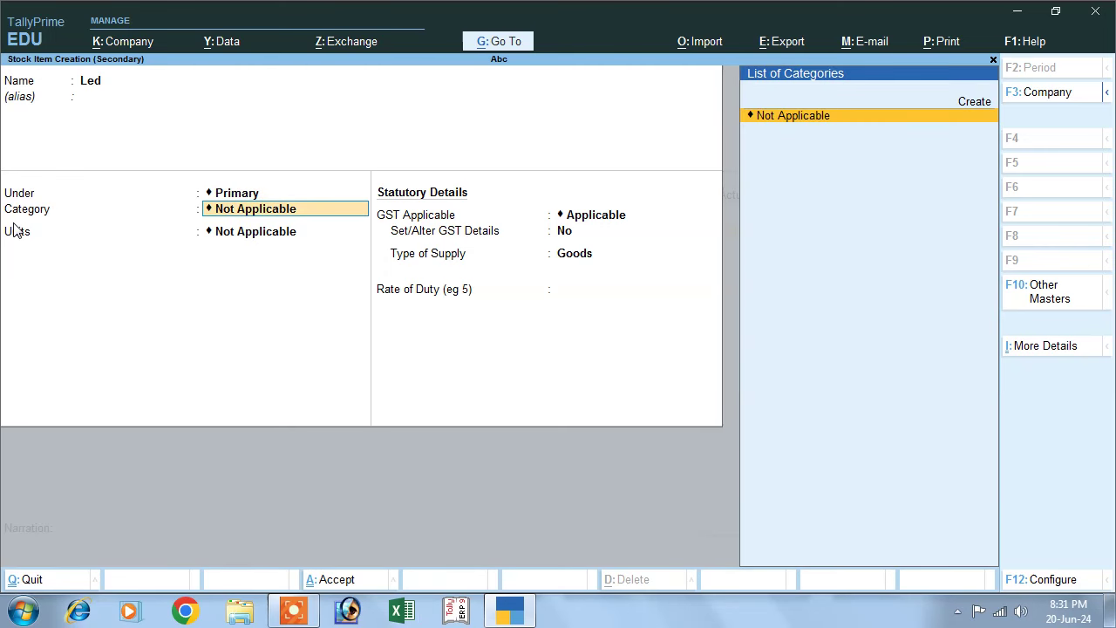
pyautogui.press('Return')
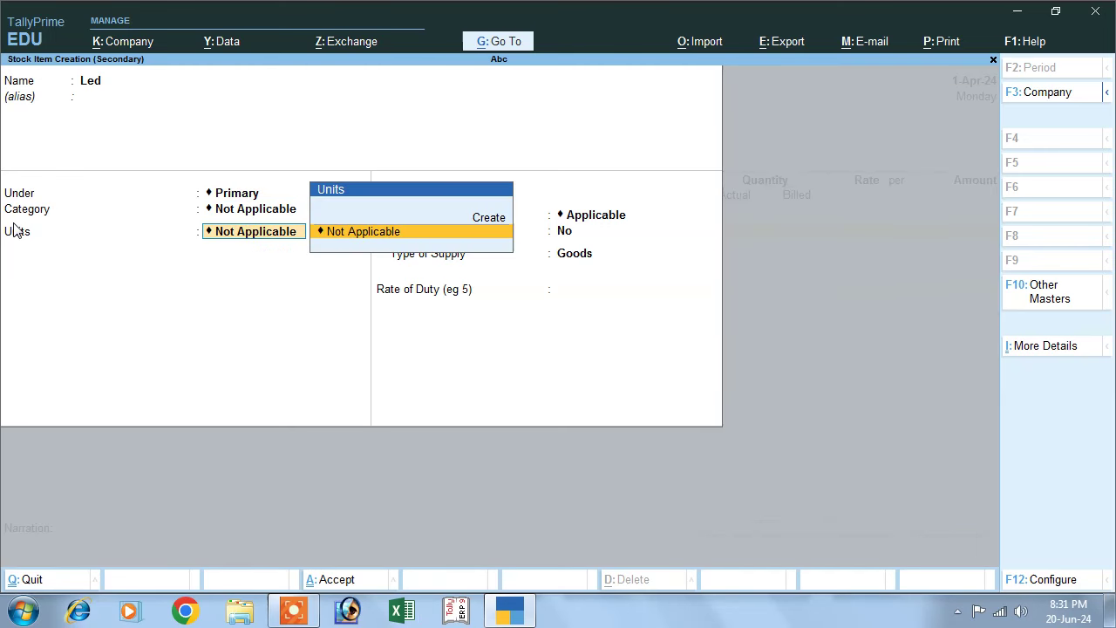
# Create a simple unit with symbol pcs, formal name Pieces, quantity code PCS-PIECES and 0 decimal places for the Led item.
pyautogui.press('Up')
pyautogui.press('Return')
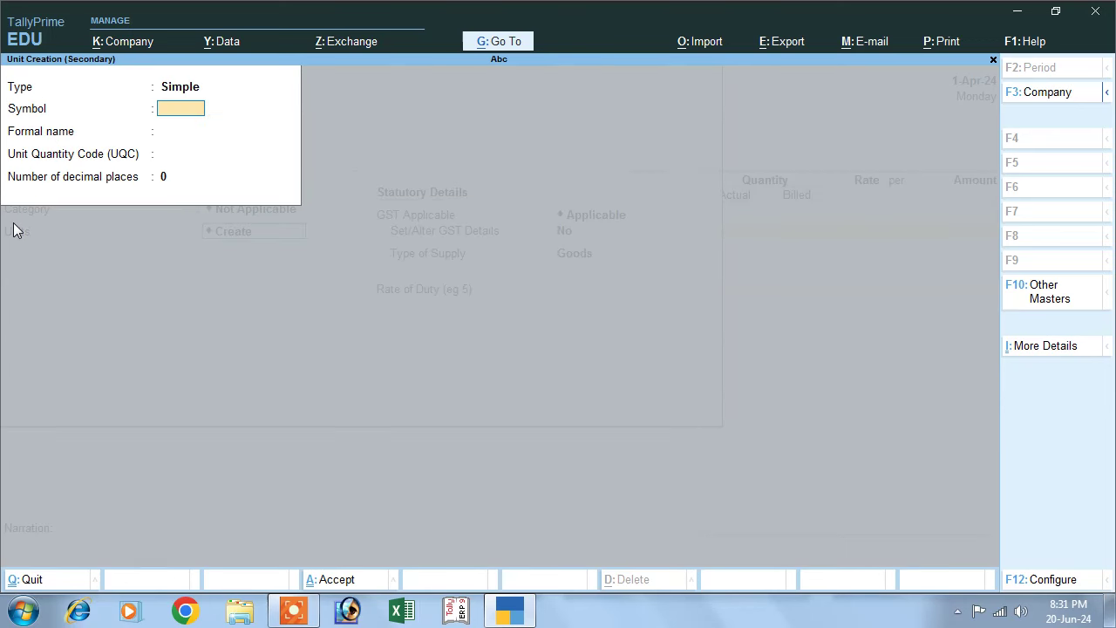
pyautogui.write('pcs')
pyautogui.press('Return')
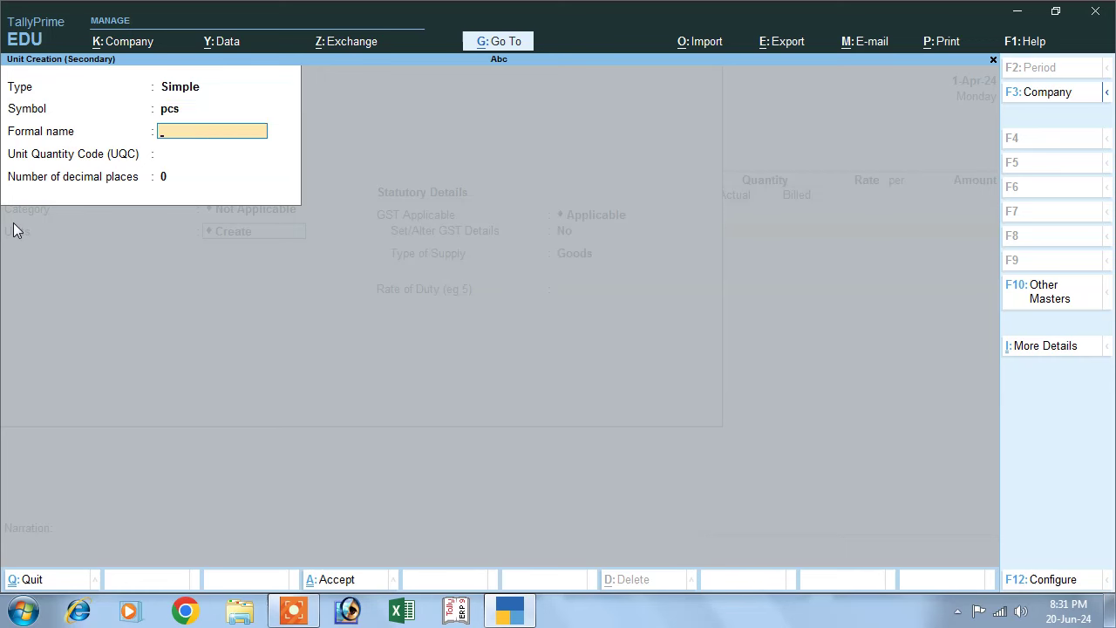
pyautogui.write('Pieces')
pyautogui.press('Return')
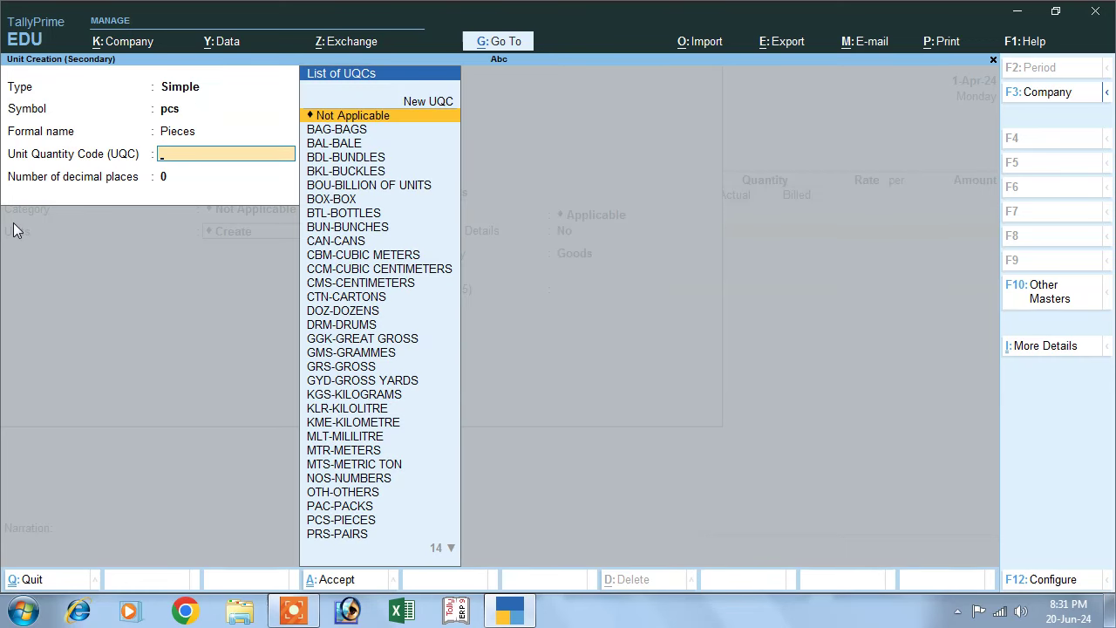
pyautogui.write('p')
pyautogui.press('Down')
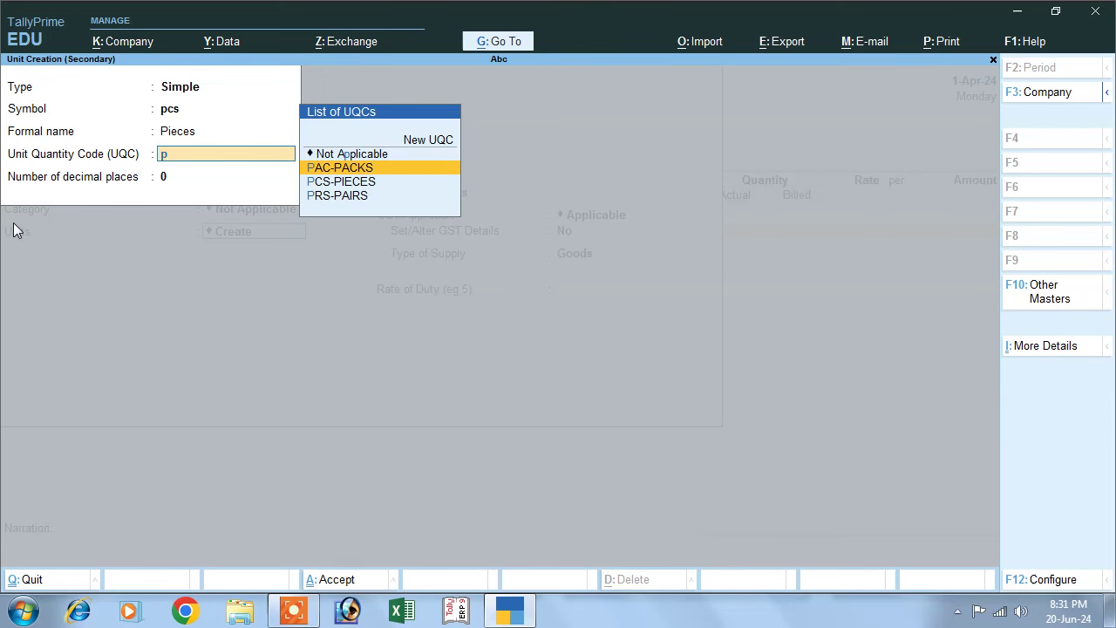
pyautogui.press('Down')
pyautogui.press('Return')
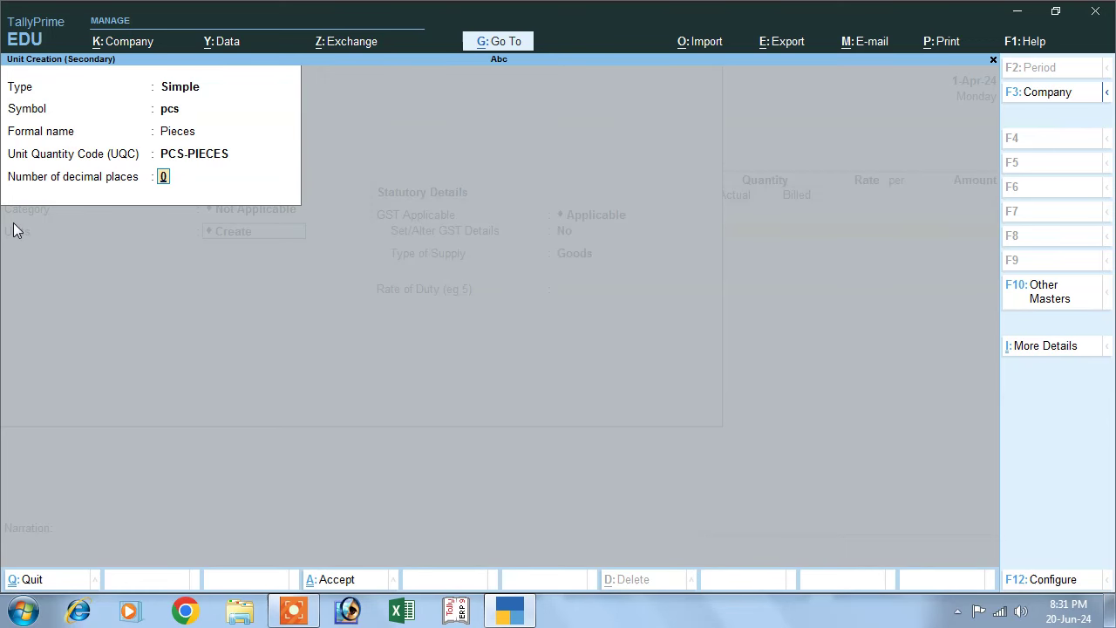
pyautogui.press('Return')
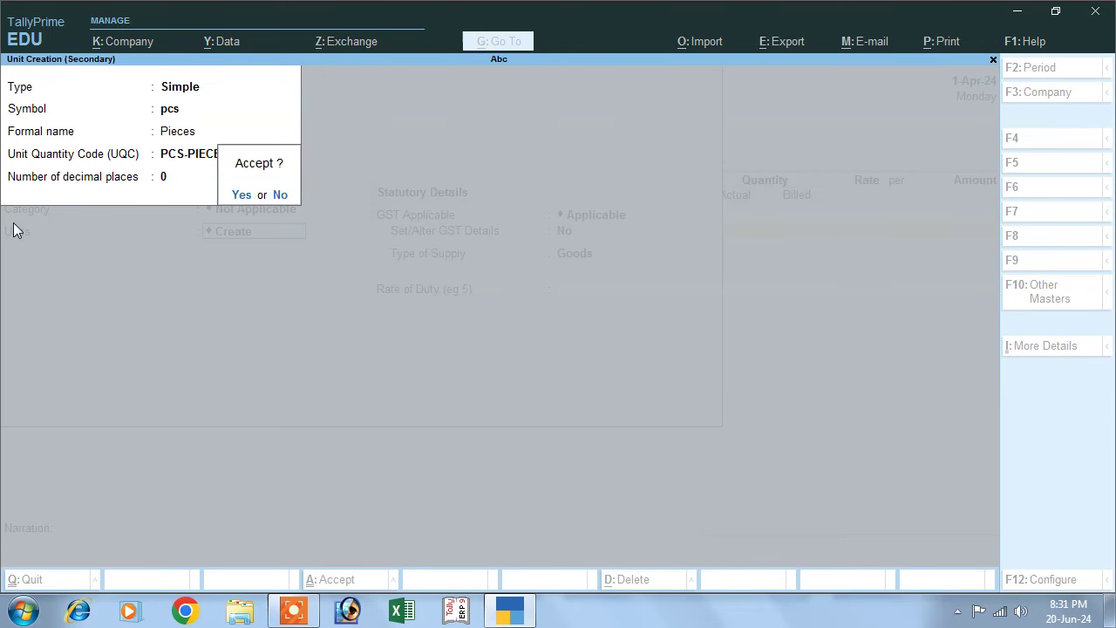
pyautogui.press('Return')
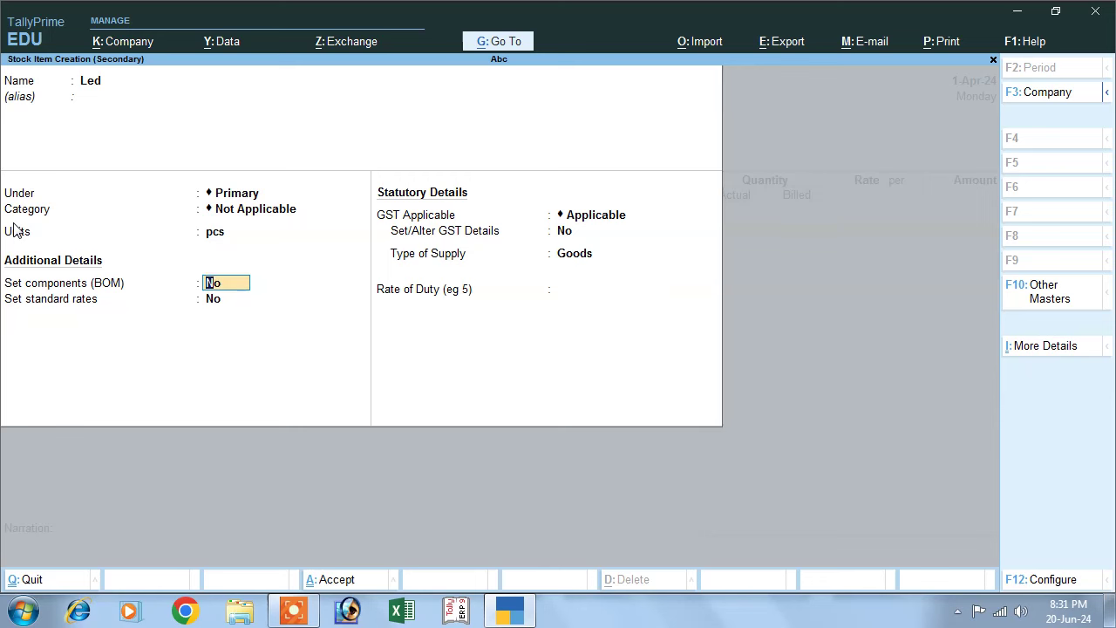
# Leave BOM components and standard rates at No, keep GST applicable, and enable altering GST details for the Led item.
pyautogui.press('Return')
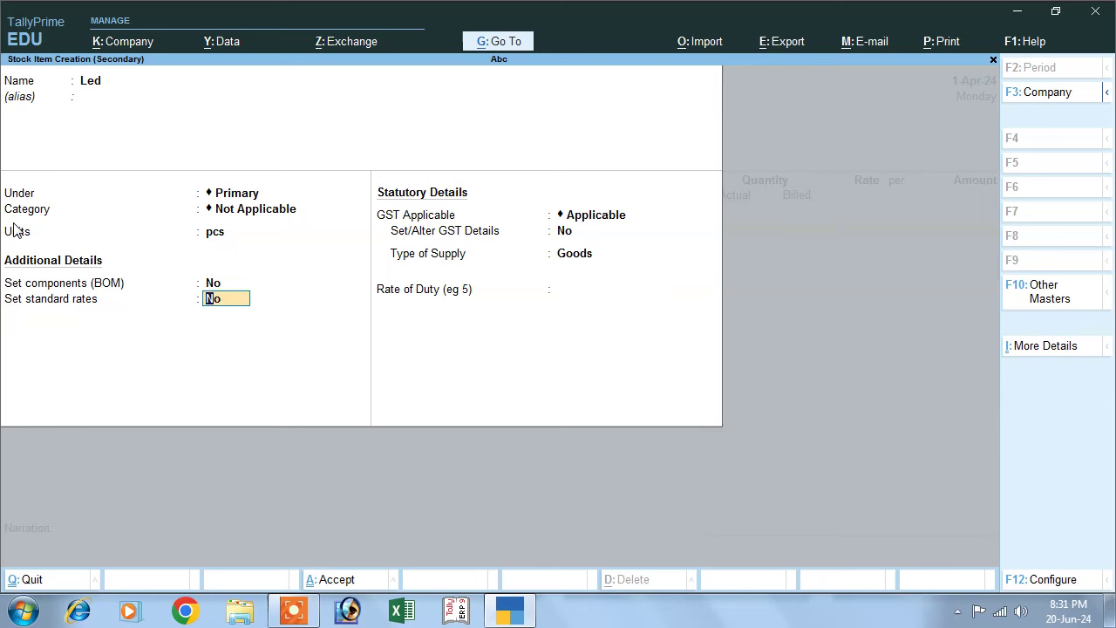
pyautogui.press('Return')
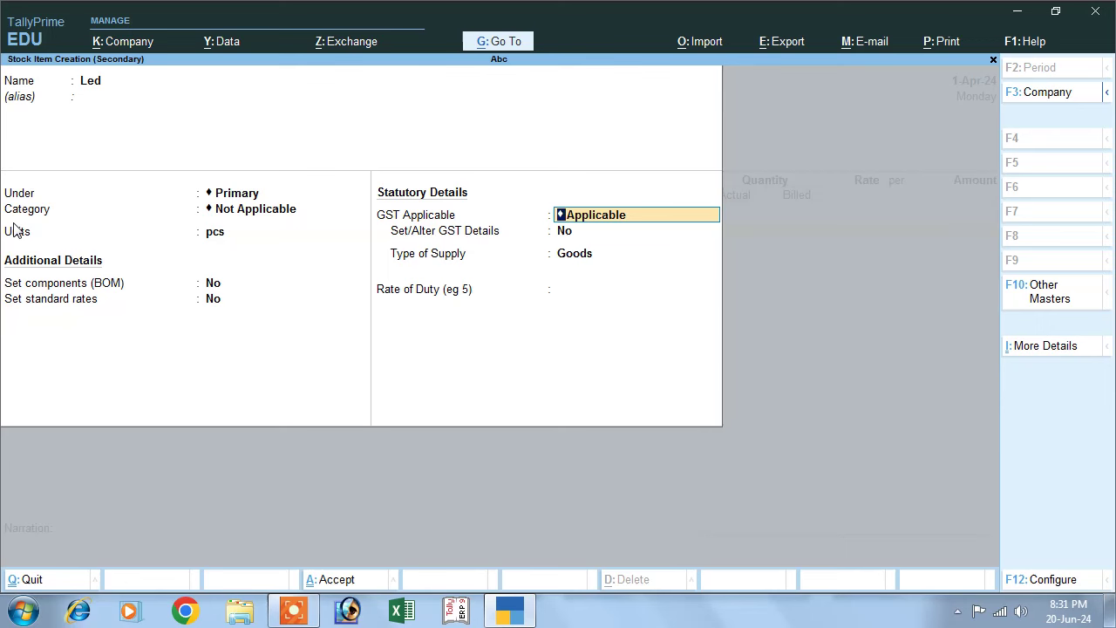
pyautogui.press('Return')
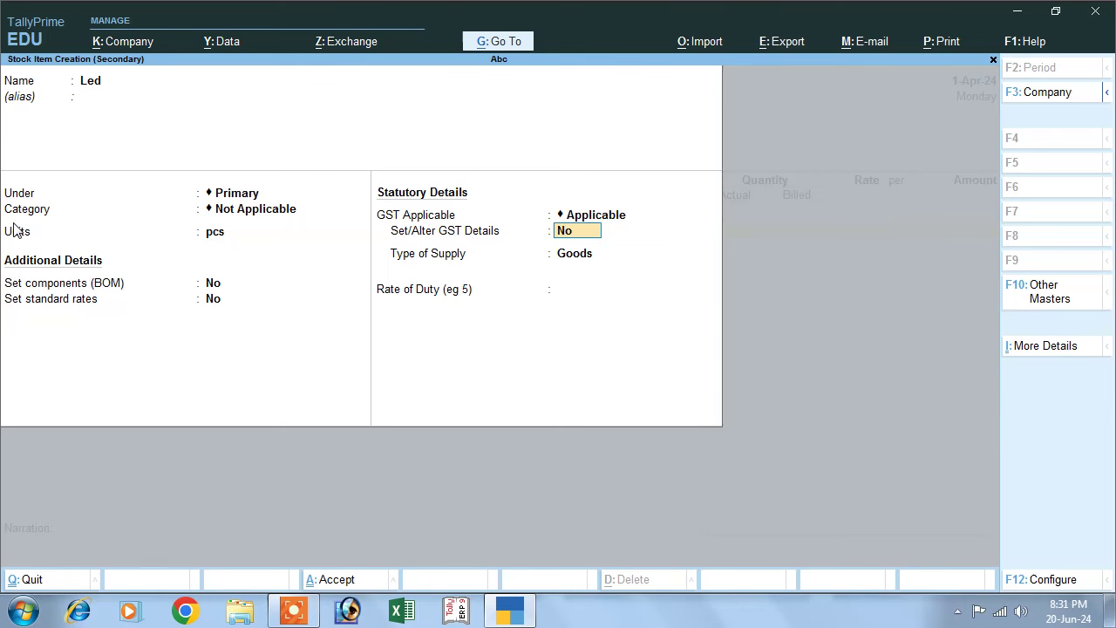
pyautogui.write('y')
pyautogui.press('Return')
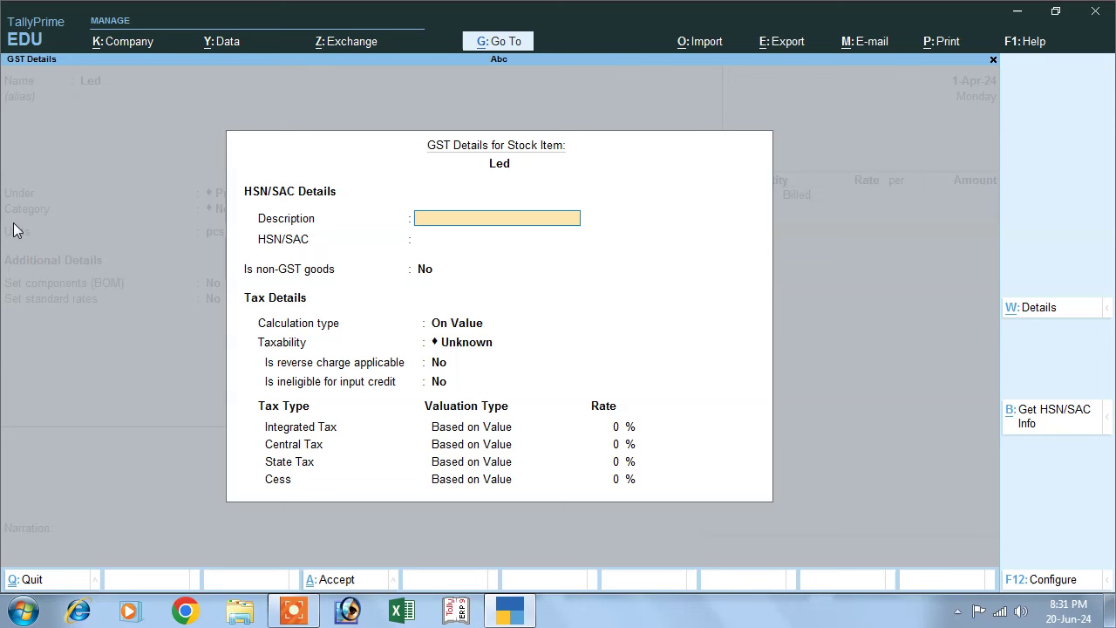
# Set the item's GST description to Goods and its HSN/SAC to 8547, leaving non-GST goods at No.
pyautogui.write('Goods')
pyautogui.press('Return')
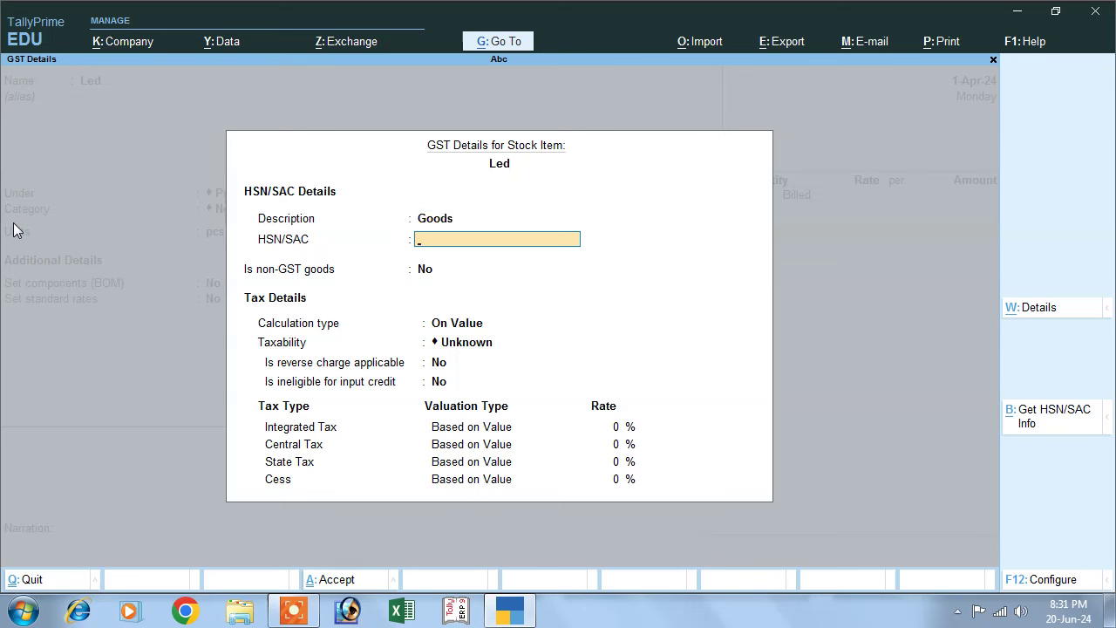
pyautogui.write('854')
pyautogui.press('Return')
pyautogui.press('Return')
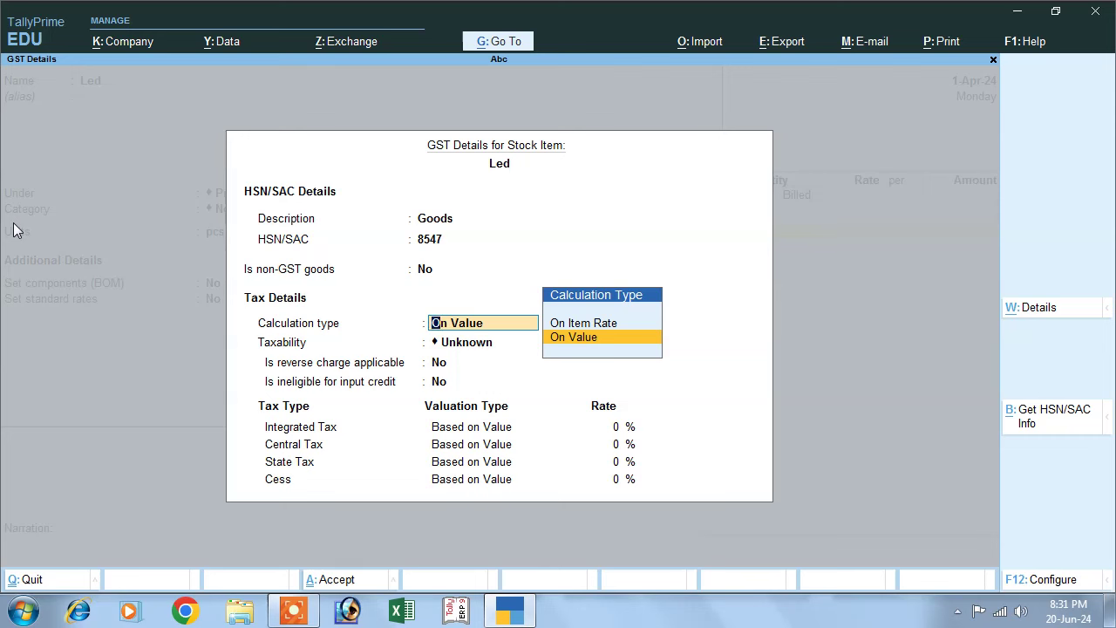
# Make the item Taxable on value at 12% integrated tax, 6% central and 6% state tax, with reverse charge, ineligible credit and cess left at defaults.
pyautogui.press('Return')
pyautogui.press('Down')
pyautogui.press('Down')
pyautogui.press('Down')
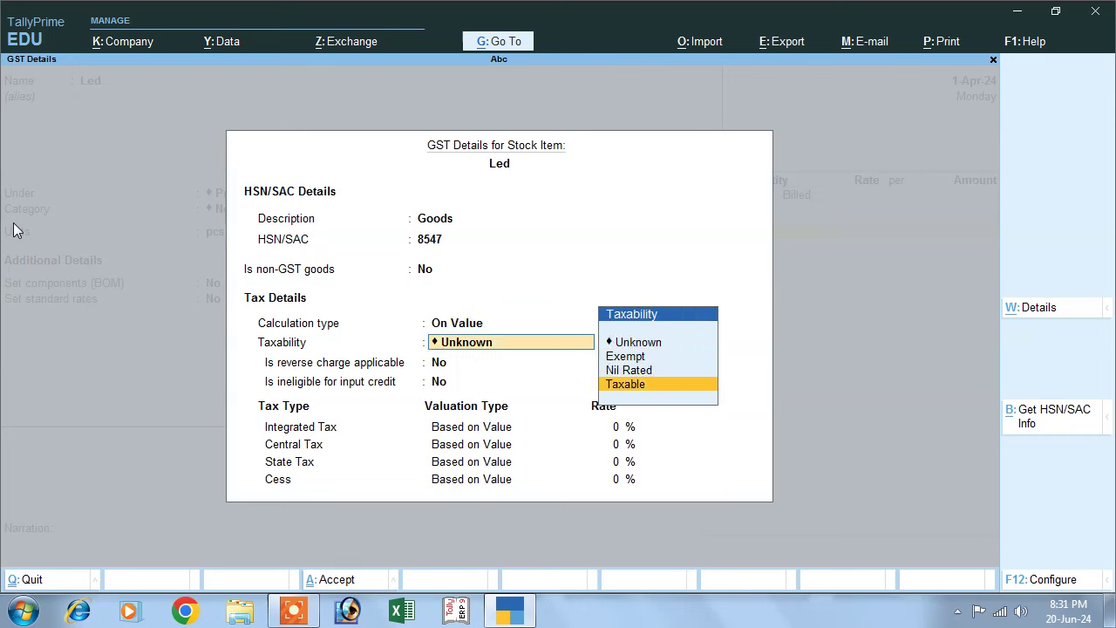
pyautogui.press('Return')
pyautogui.press('Return')
pyautogui.press('Return')
pyautogui.write('12')
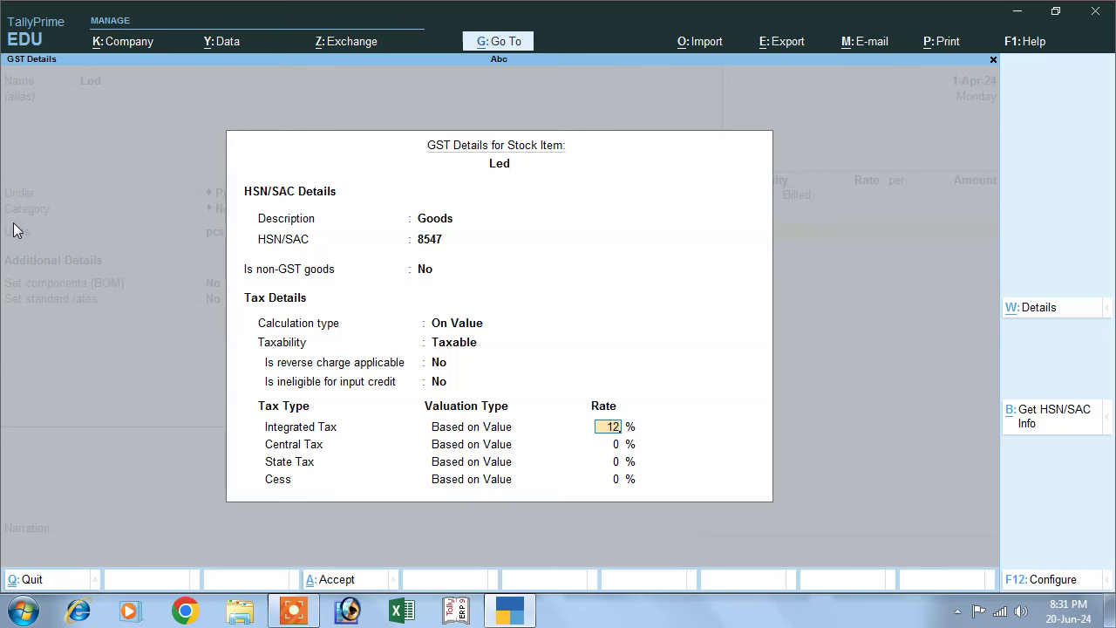
pyautogui.press('Return')
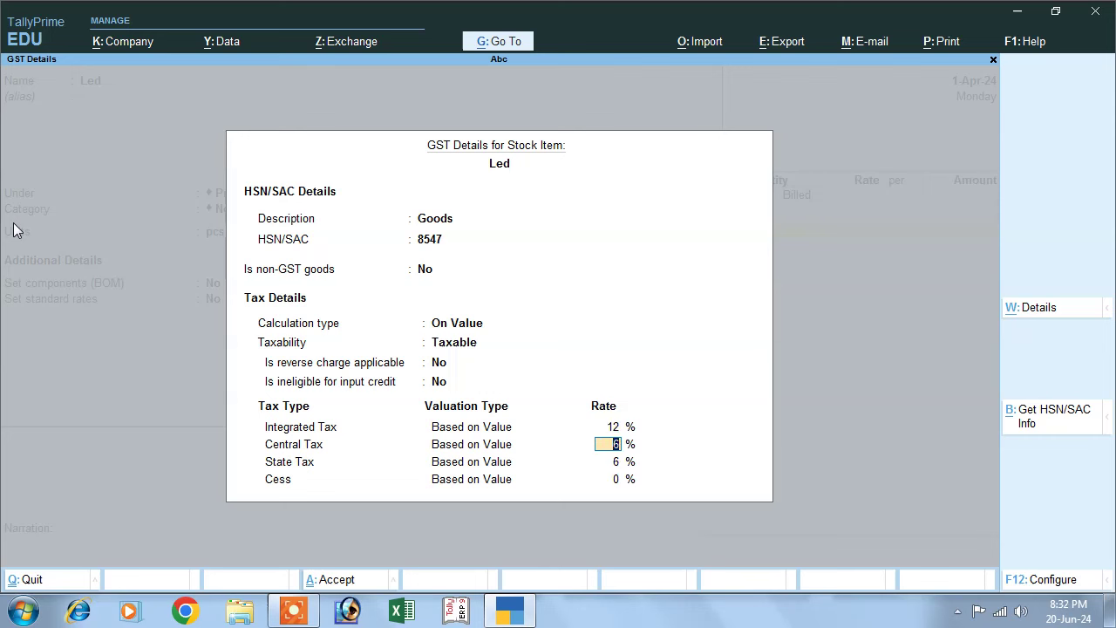
pyautogui.press('Return')
pyautogui.press('Return')
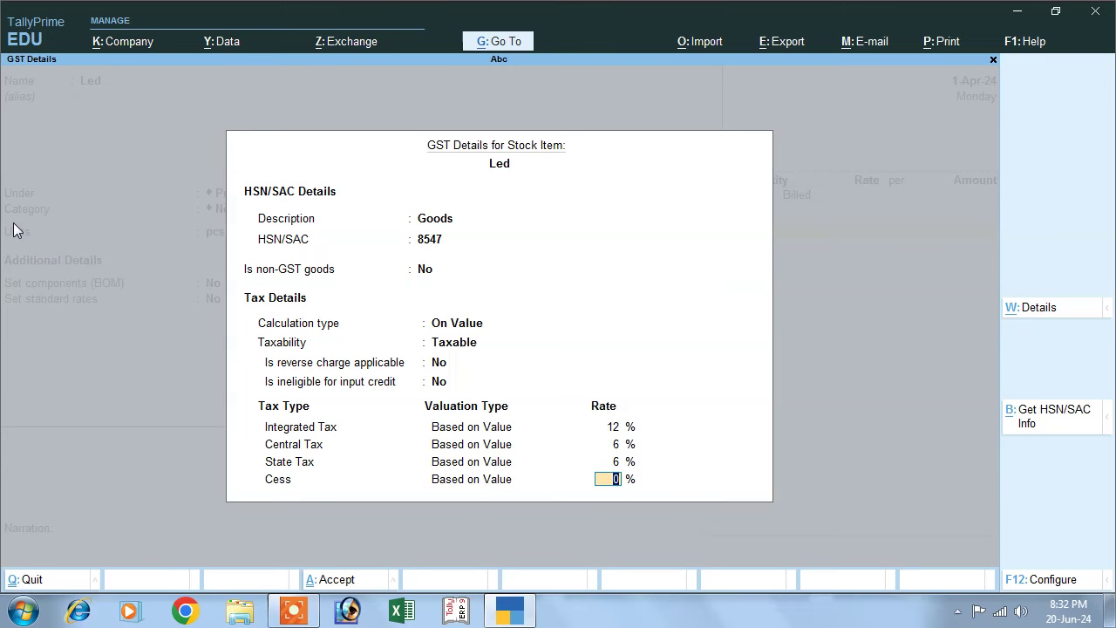
pyautogui.press('Return')
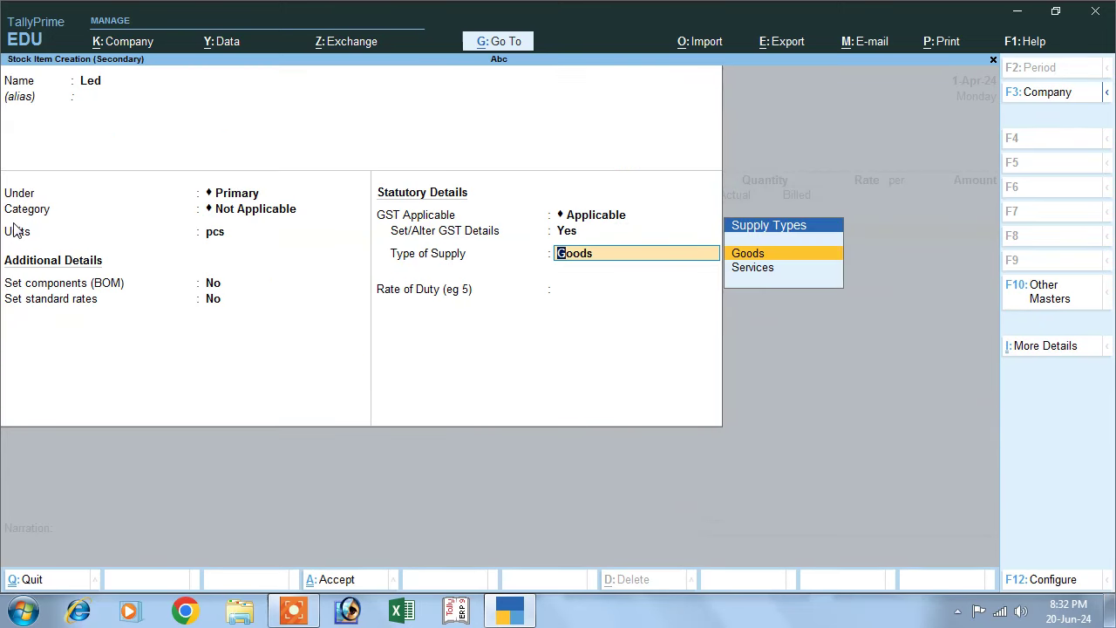
# Keep the type of supply as Goods, leave the rate of duty empty and save the Led stock item.
pyautogui.press('Return')
pyautogui.press('Return')
pyautogui.press('Return')
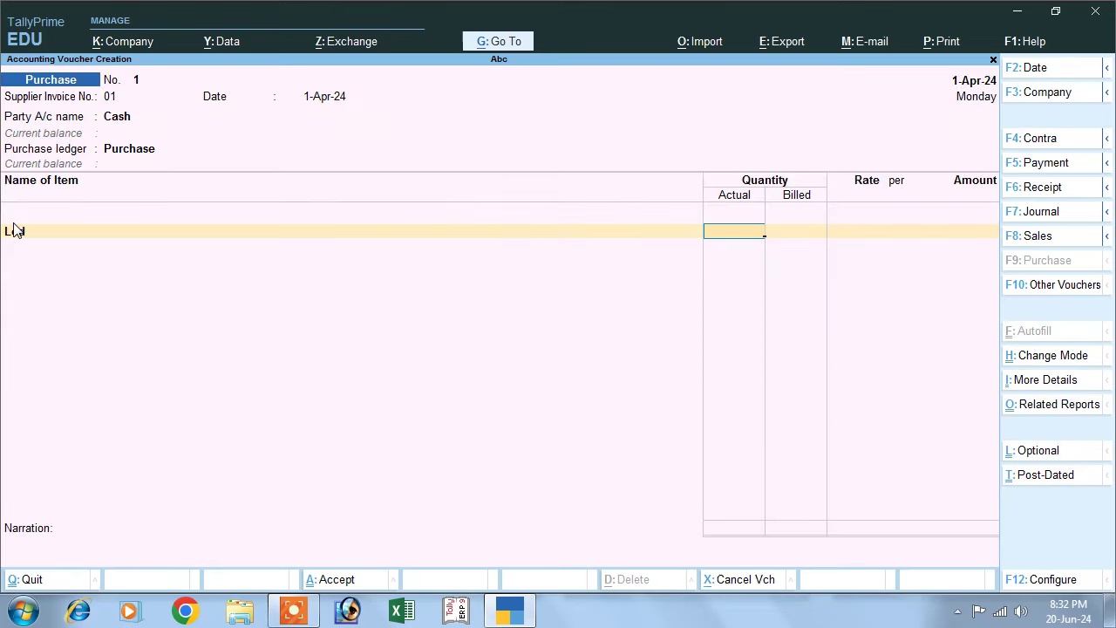
# Enter 11 pcs actual and 10 pcs billed quantity for Led at a rate of 10,000 per pcs.
pyautogui.write('11')
pyautogui.press('Return')
pyautogui.write('10')
pyautogui.press('Return')
pyautogui.write('10,000')
pyautogui.press('Return')
pyautogui.press('Return')
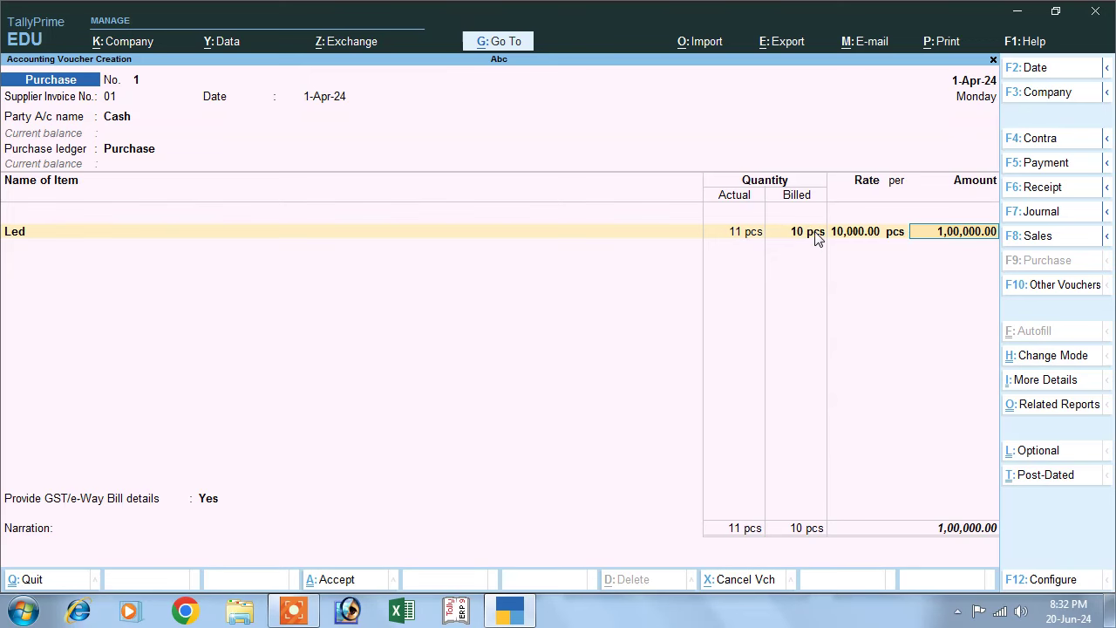
pyautogui.press('Return')
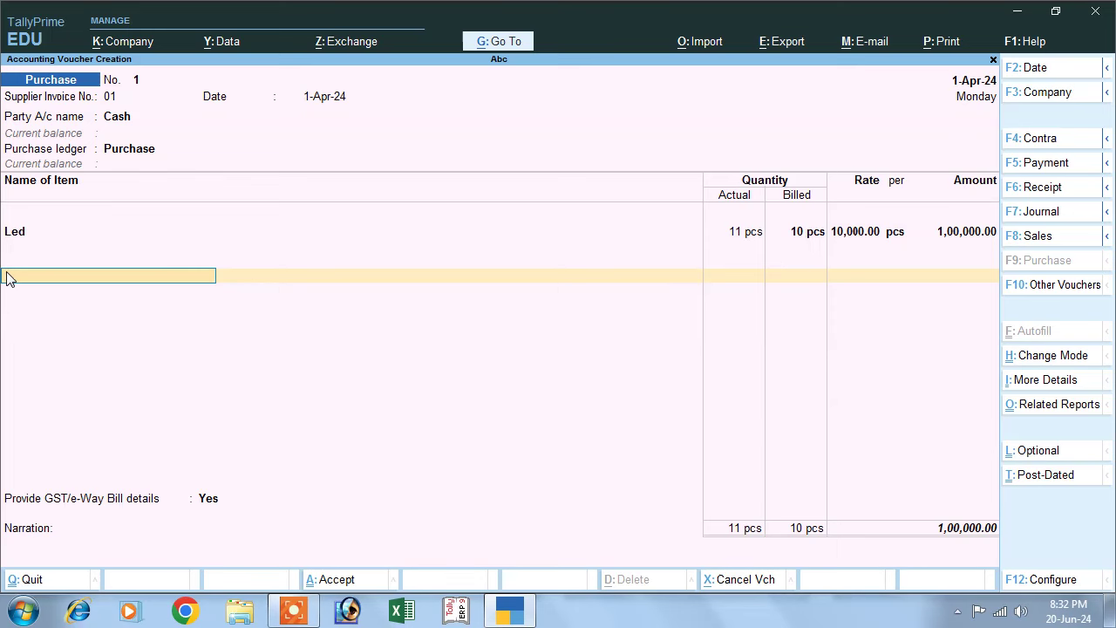
# Start a new ledger named Cgst from the voucher and place it under Duties & Taxes.
pyautogui.hotkey('alt', 'c')
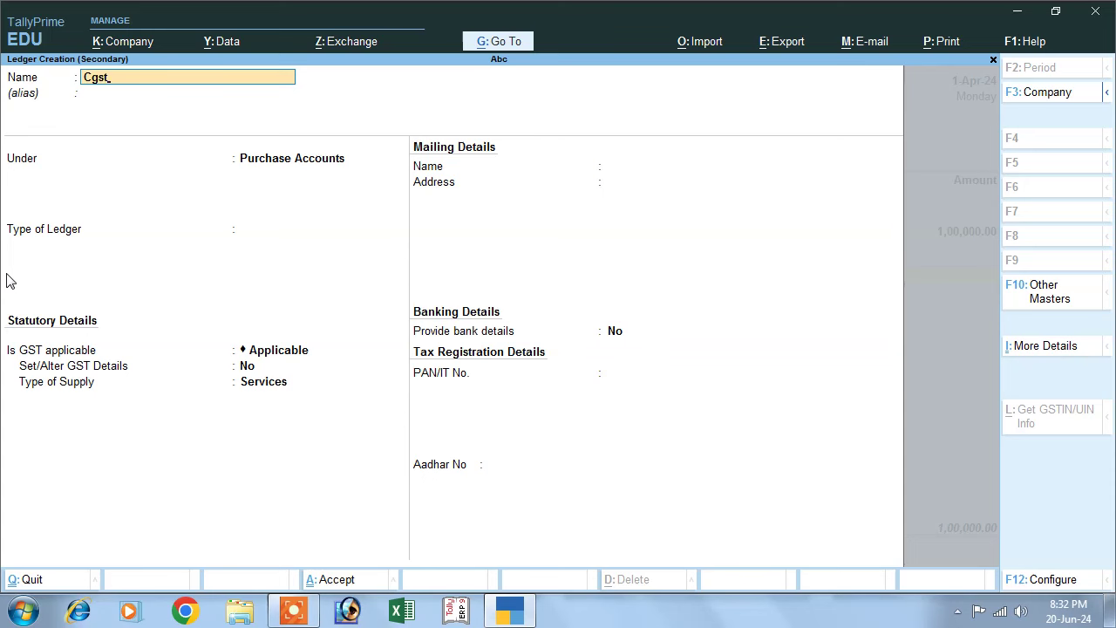
pyautogui.press('Return')
pyautogui.press('Return')
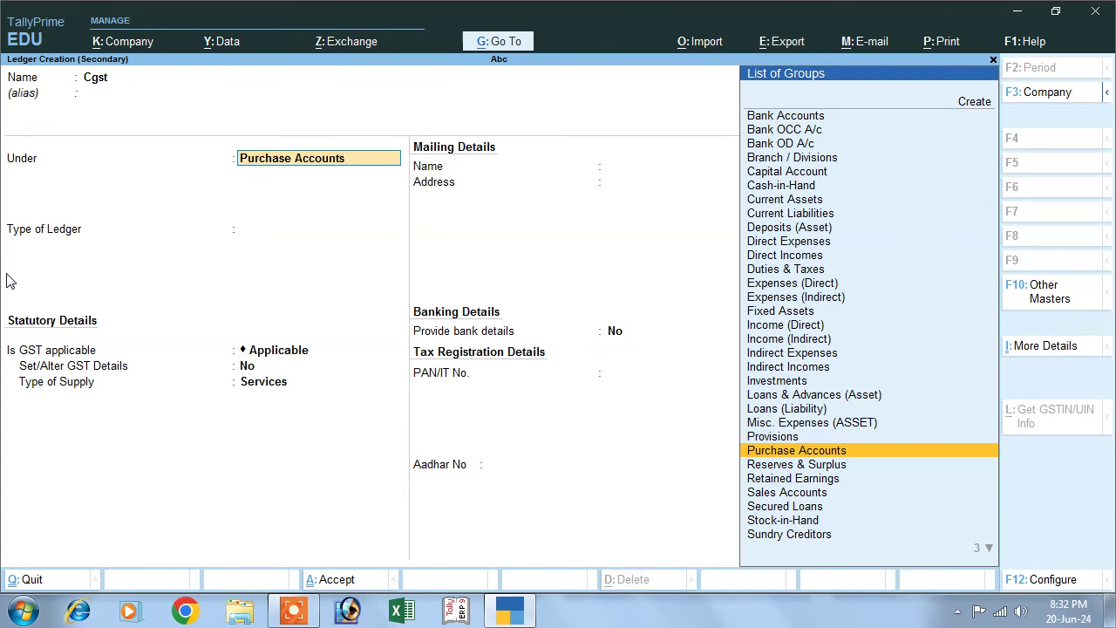
pyautogui.write('D')
pyautogui.press('Down')
pyautogui.press('Down')
pyautogui.press('Down')
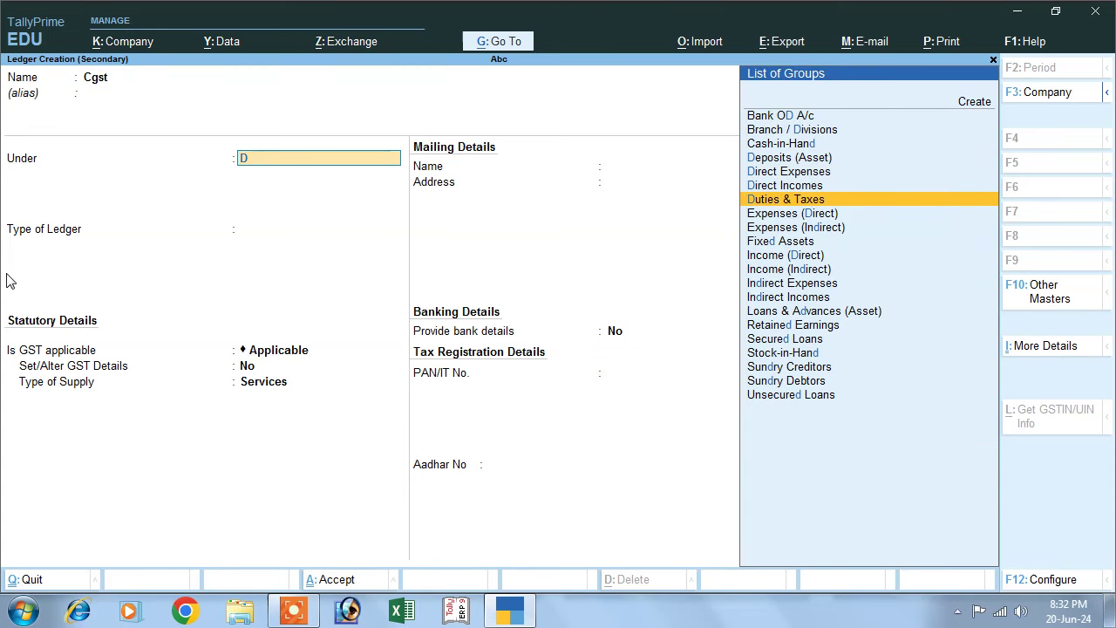
pyautogui.press('Return')
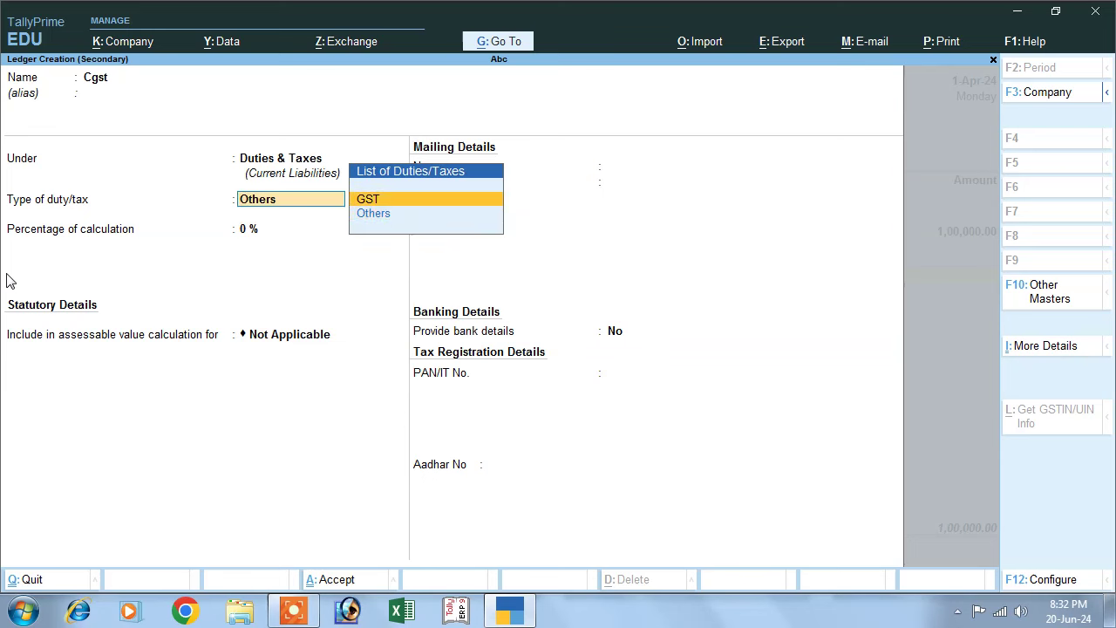
# Set the Cgst ledger to GST, Central Tax, 6 % with rounding Not Applicable, and save it into the voucher.
pyautogui.press('Return')
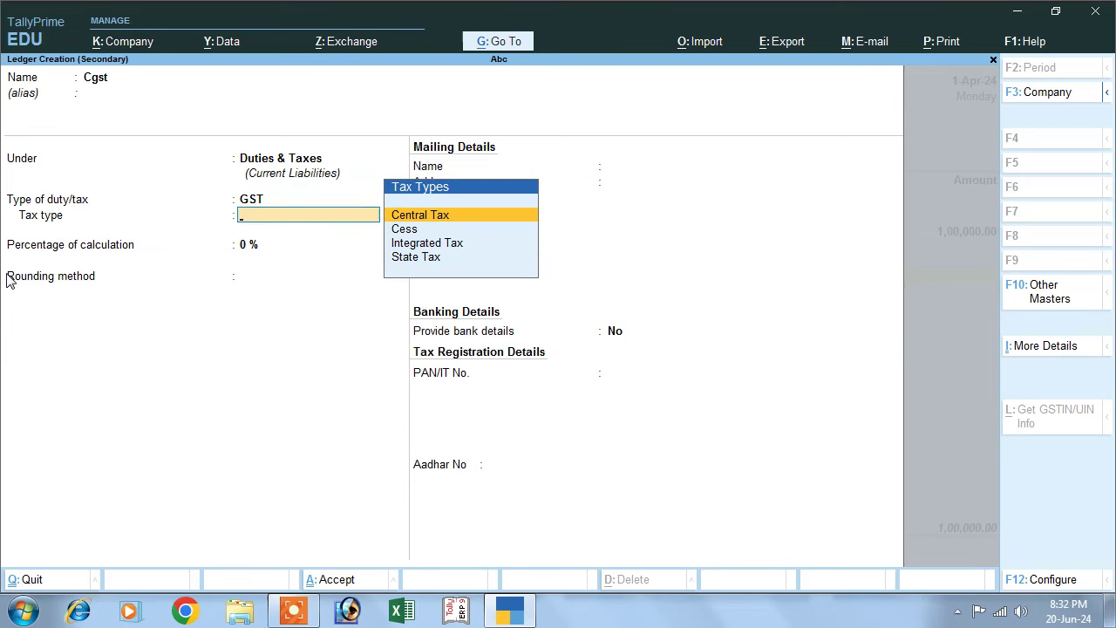
pyautogui.press('Return')
pyautogui.write('6')
pyautogui.press('Return')
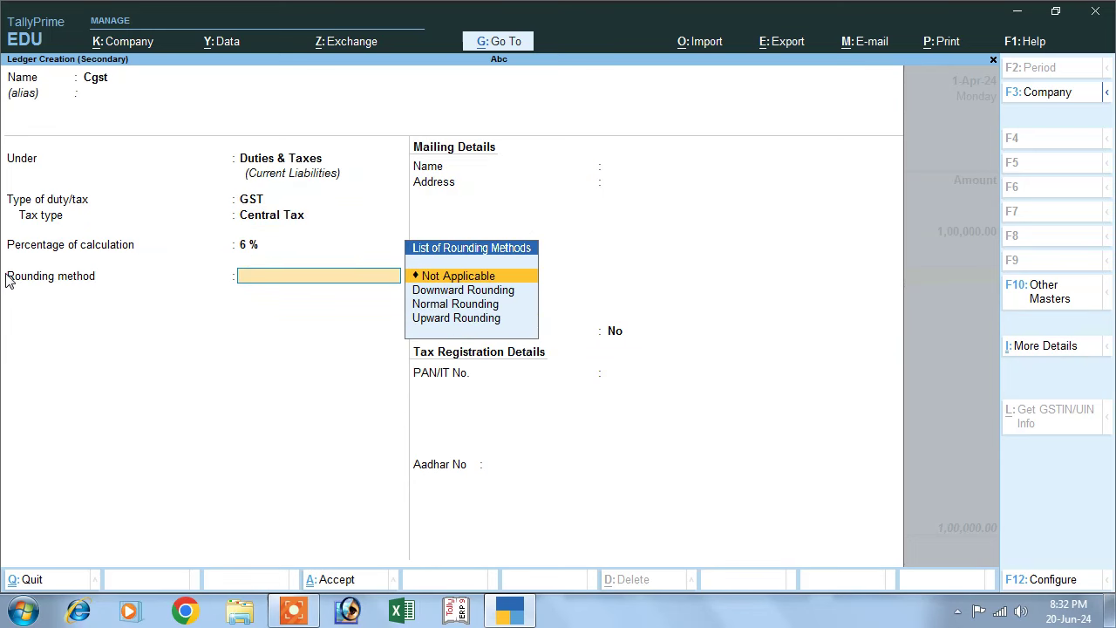
pyautogui.press('Return')
pyautogui.press('Return')
pyautogui.press('Return')
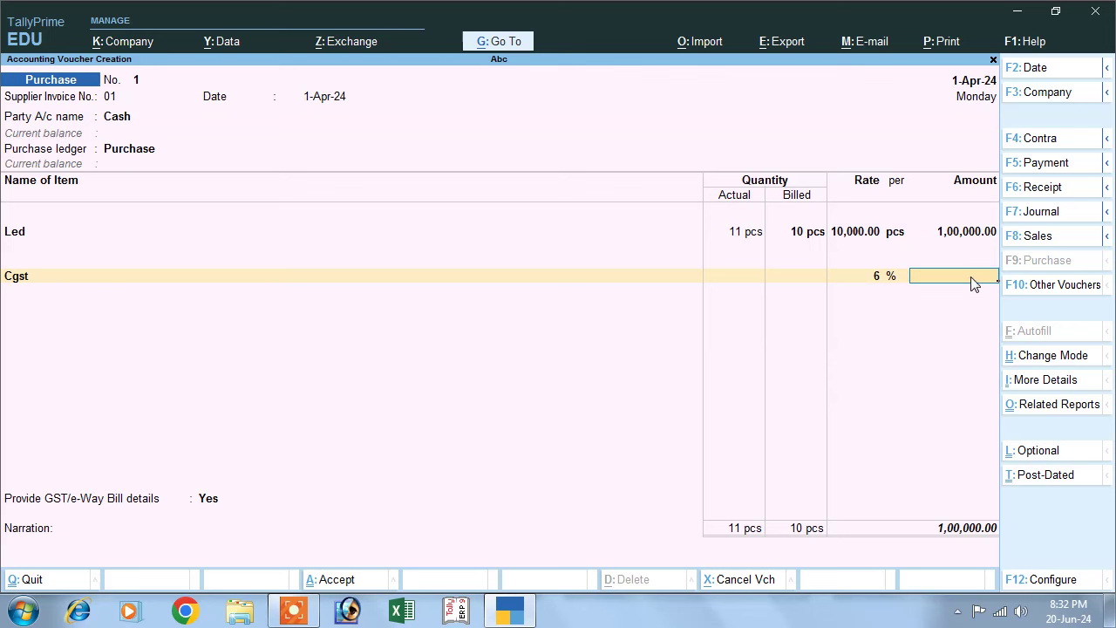
# Start a new party ledger to replace Cash, enter the supplier's name and place it under Sundry Creditors.
pyautogui.click(117, 118)
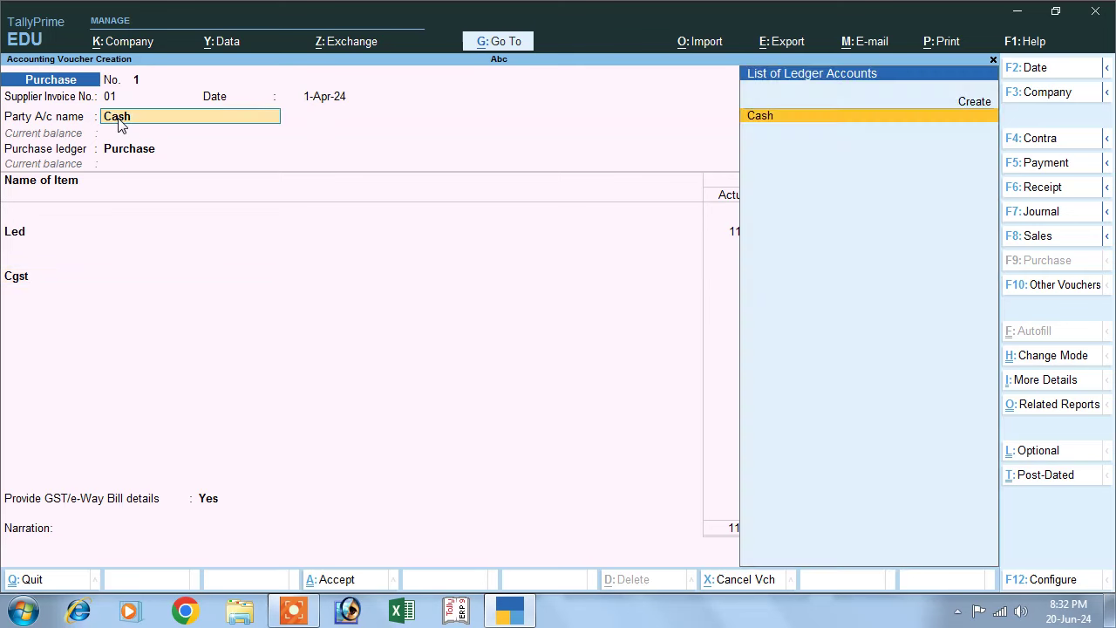
pyautogui.click(974, 102)
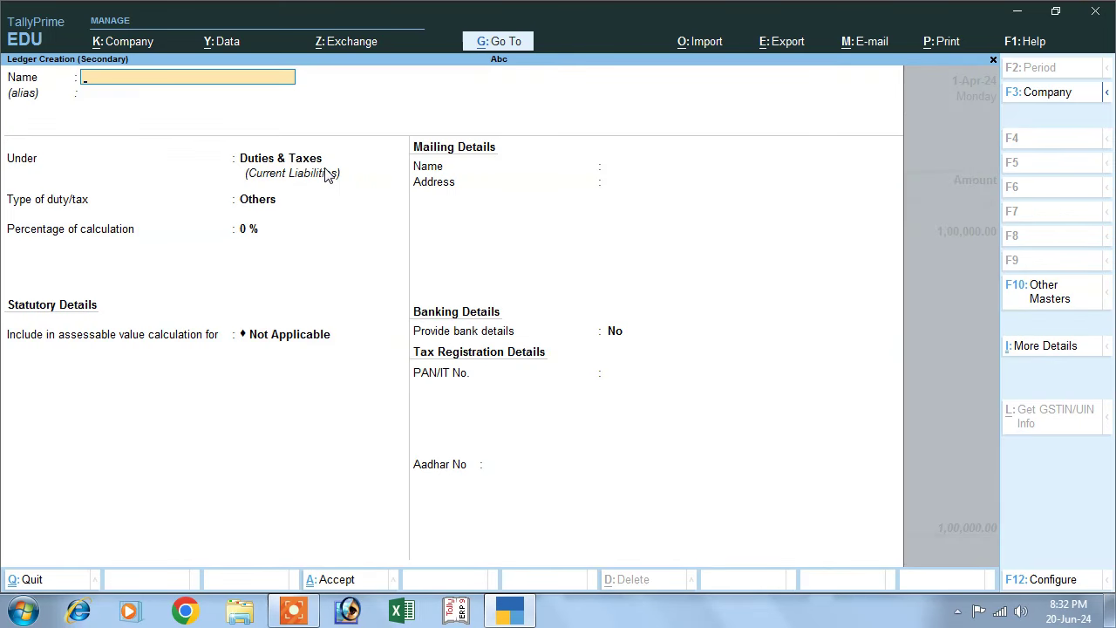
pyautogui.write('Raj')
pyautogui.press('Return')
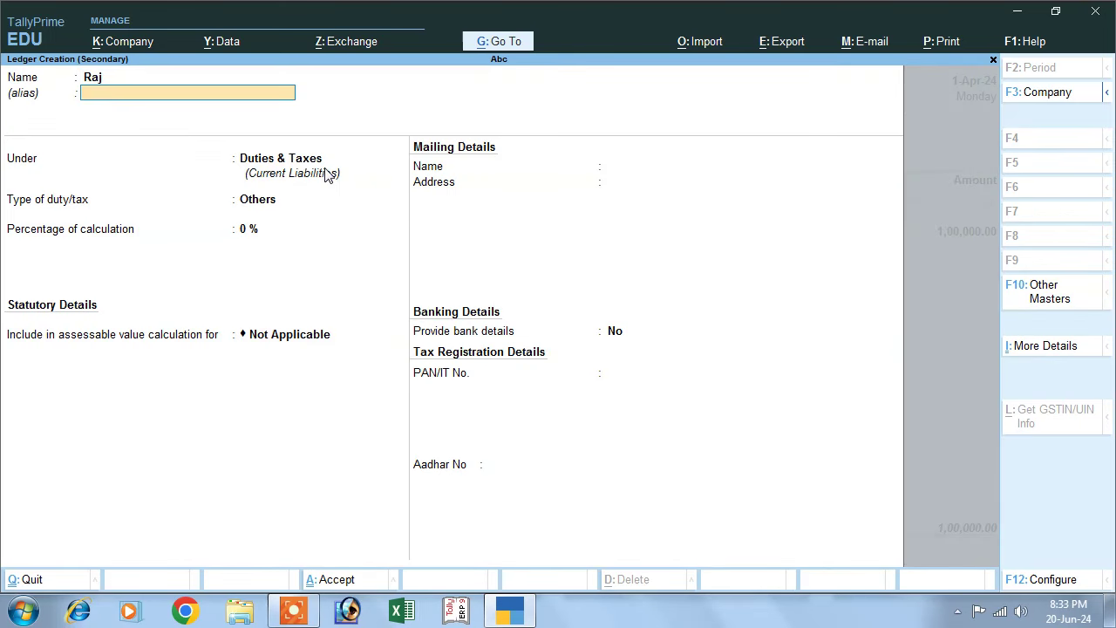
pyautogui.press('Return')
pyautogui.write('S')
pyautogui.press('Down')
pyautogui.press('Down')
pyautogui.press('Down')
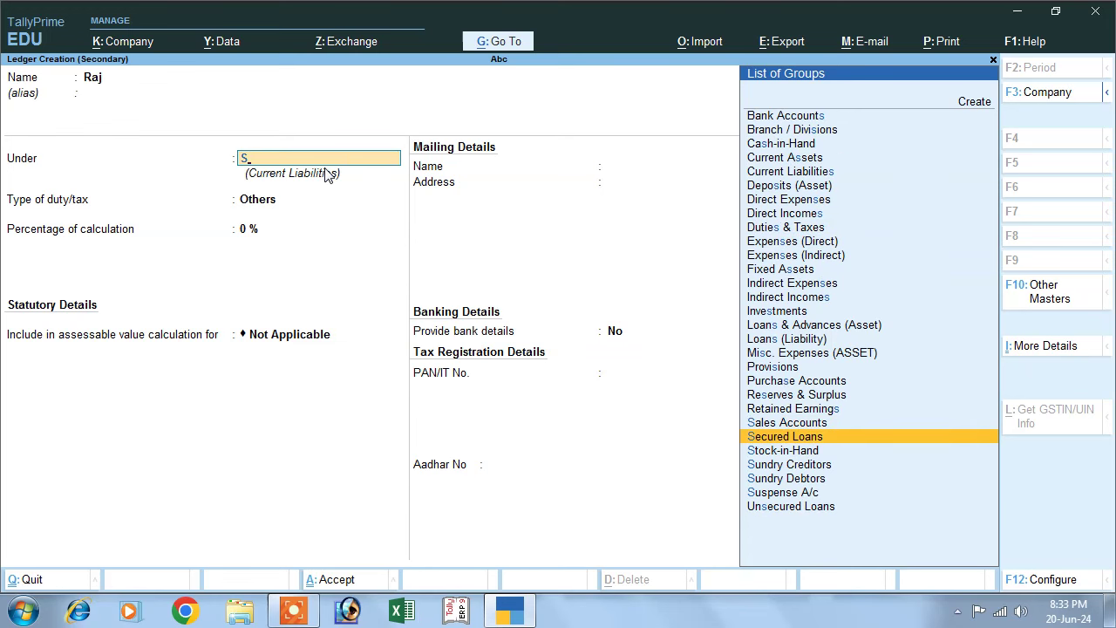
pyautogui.press('Return')
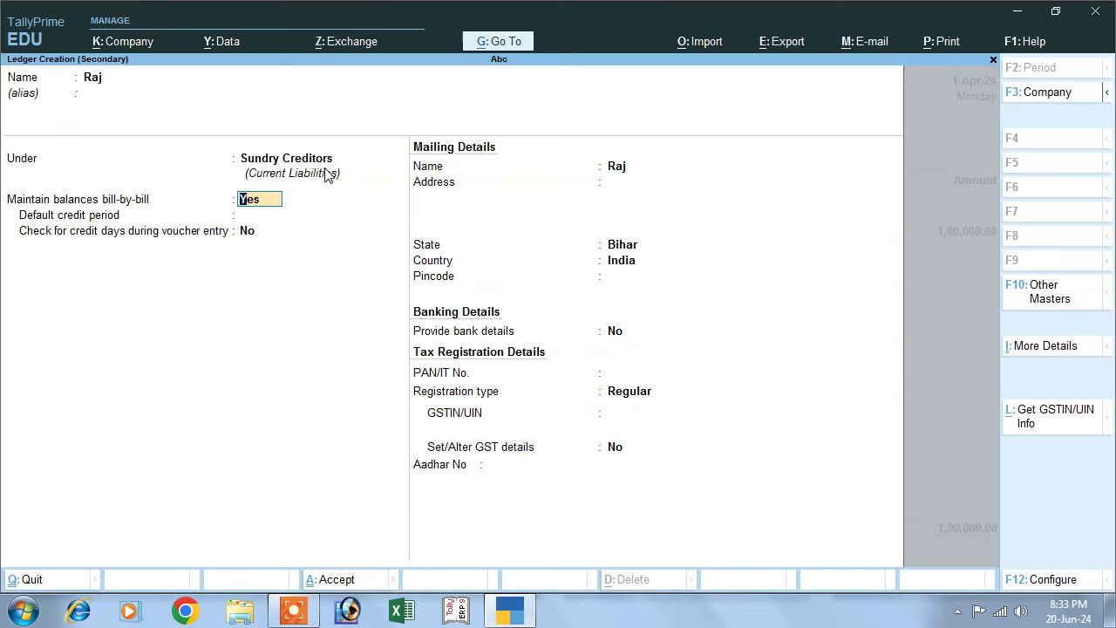
# Keep the supplier ledger's default balance, mailing, bank and tax registration settings, and save it as the voucher's party account.
pyautogui.press('Return')
pyautogui.press('Return')
pyautogui.press('Return')
pyautogui.press('Return')
pyautogui.press('Return')
pyautogui.press('Return')
pyautogui.press('Return')
pyautogui.press('Return')
pyautogui.press('Return')
pyautogui.press('Return')
pyautogui.press('Return')
pyautogui.press('Return')
pyautogui.press('Return')
pyautogui.press('Return')
pyautogui.press('Return')
pyautogui.press('Return')
pyautogui.press('Return')
pyautogui.press('Return')
pyautogui.press('Return')
pyautogui.press('Return')
pyautogui.press('Return')
pyautogui.press('Return')
pyautogui.press('Return')
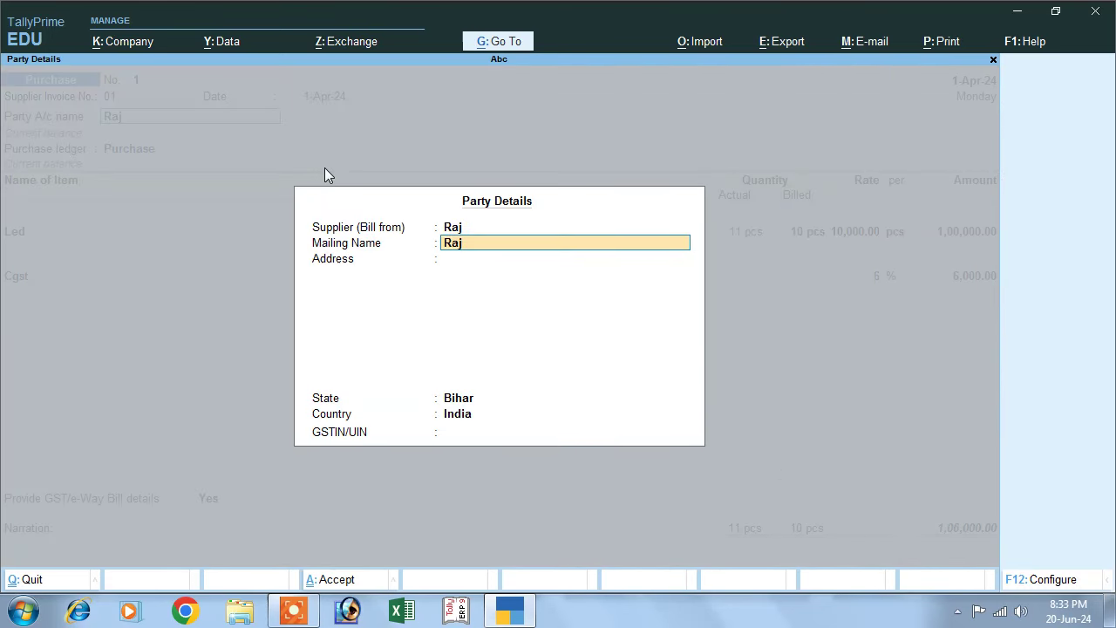
# Accept the supplier's party details for the purchase voucher without changes.
pyautogui.press('Return')
pyautogui.press('Return')
pyautogui.press('Return')
pyautogui.press('Return')
pyautogui.press('Return')
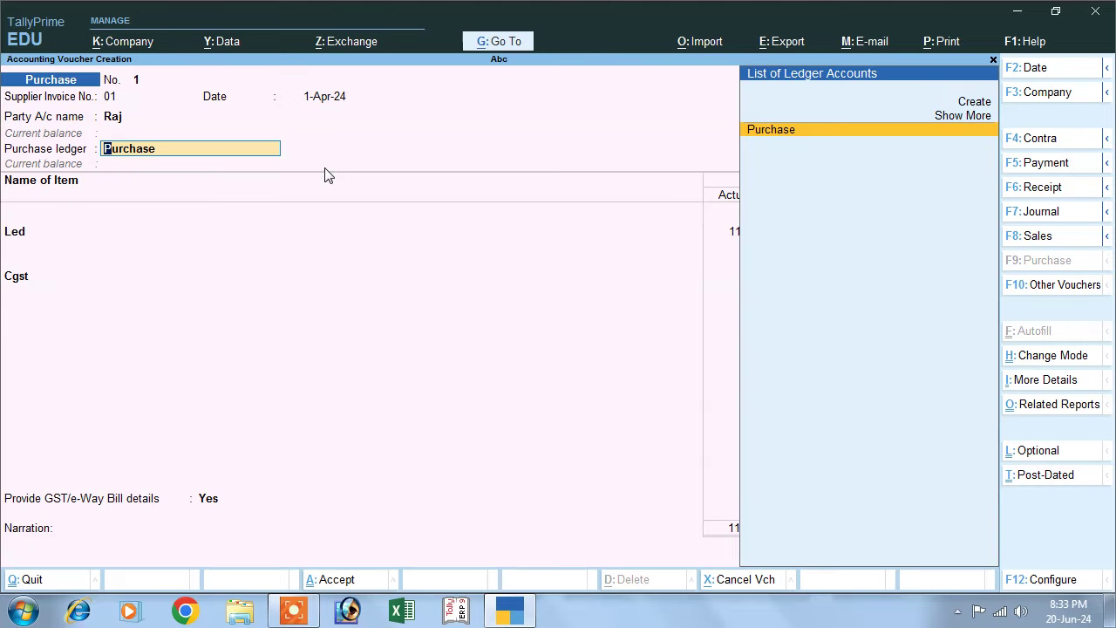
# Keep the Purchase ledger, the Led item line and the Cgst line, continuing to the empty line below Cgst.
pyautogui.press('Return')
pyautogui.press('Return')
pyautogui.press('Return')
pyautogui.press('Return')
pyautogui.press('Return')
pyautogui.press('Return')
pyautogui.press('Return')
pyautogui.press('Return')
pyautogui.press('Return')
pyautogui.press('Return')
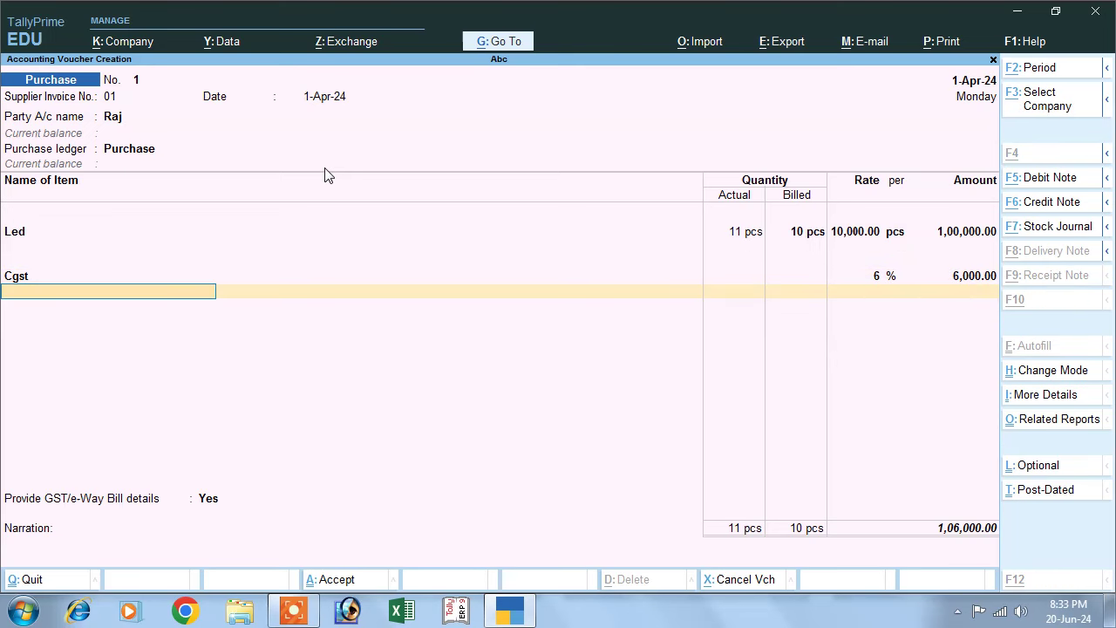
# Start a new ledger named Sgst from the voucher and place it under Duties & Taxes.
pyautogui.hotkey('alt', 'c')
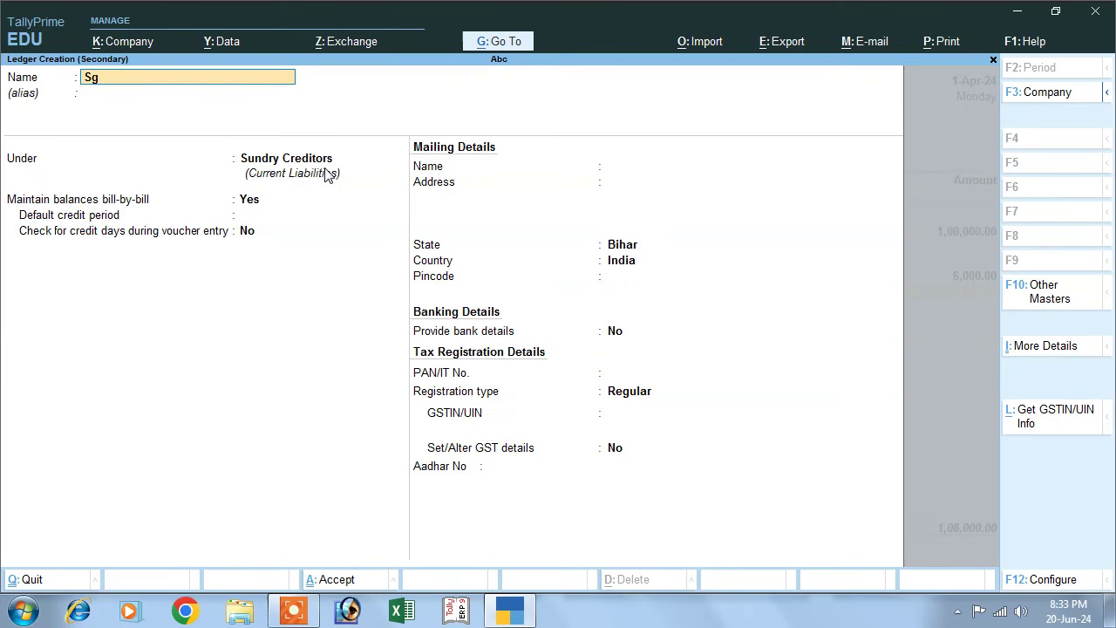
pyautogui.press('Return')
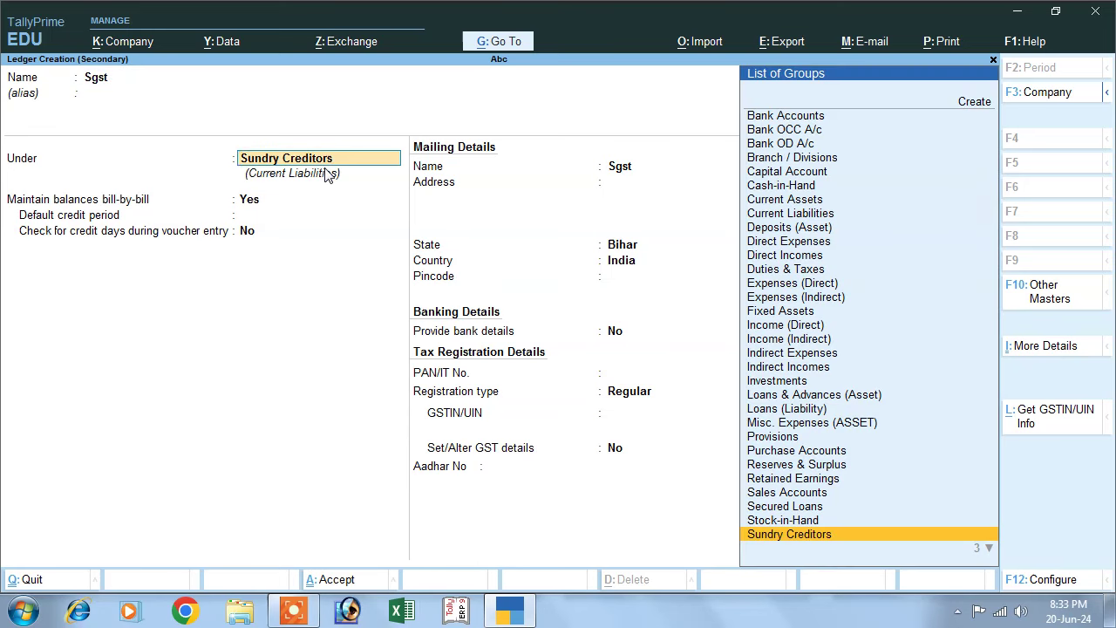
pyautogui.write('D')
pyautogui.press('Down')
pyautogui.press('Down')
pyautogui.press('Down')
pyautogui.press('Down')
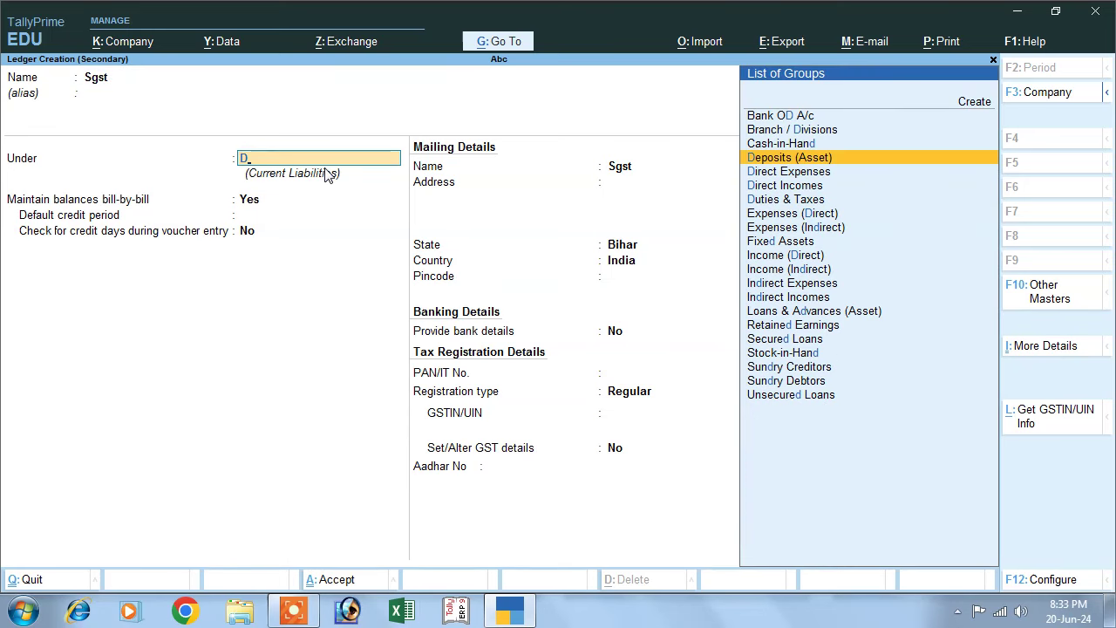
pyautogui.press('Return')
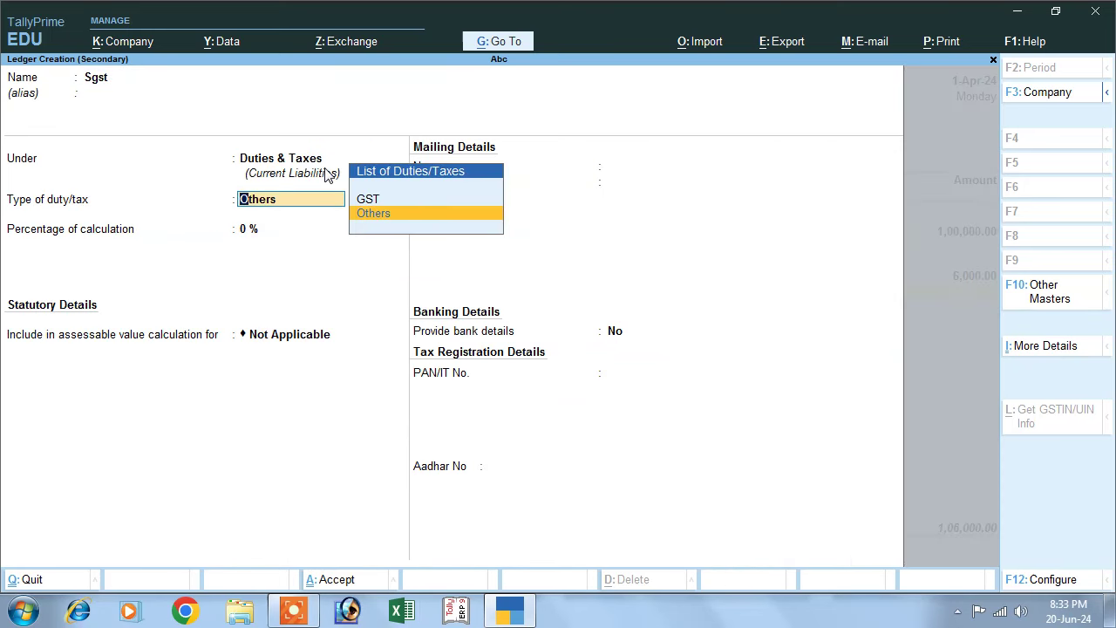
# Set the Sgst ledger to GST with tax type State Tax at 6%, leave rounding Not Applicable, and save it.
pyautogui.press('Up')
pyautogui.press('Return')
pyautogui.press('Down')
pyautogui.press('Down')
pyautogui.press('Return')
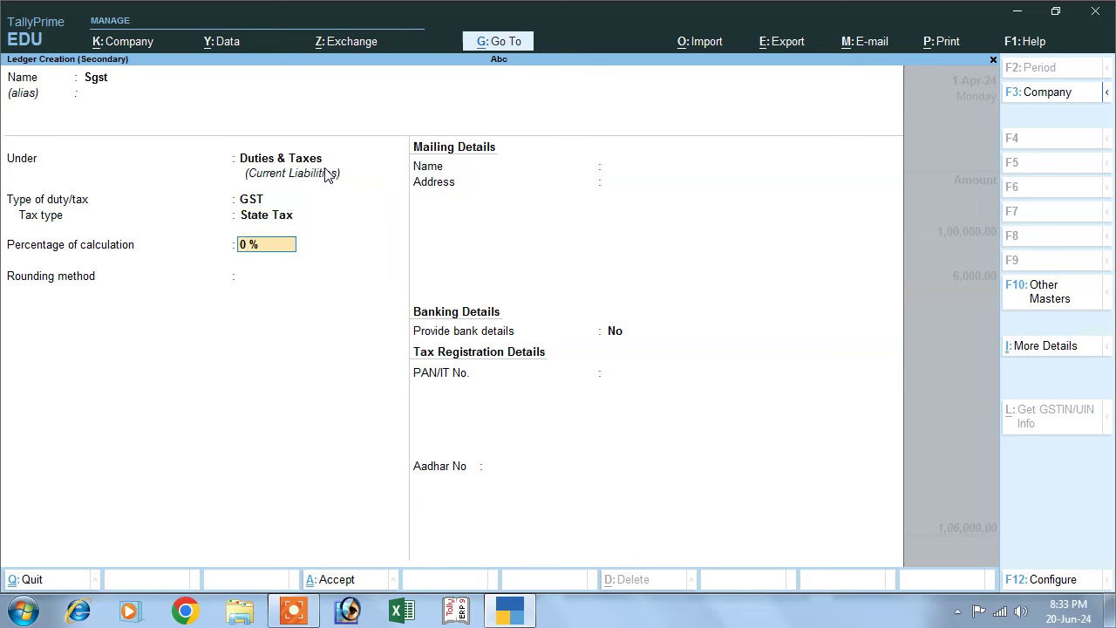
pyautogui.write('6')
pyautogui.press('Return')
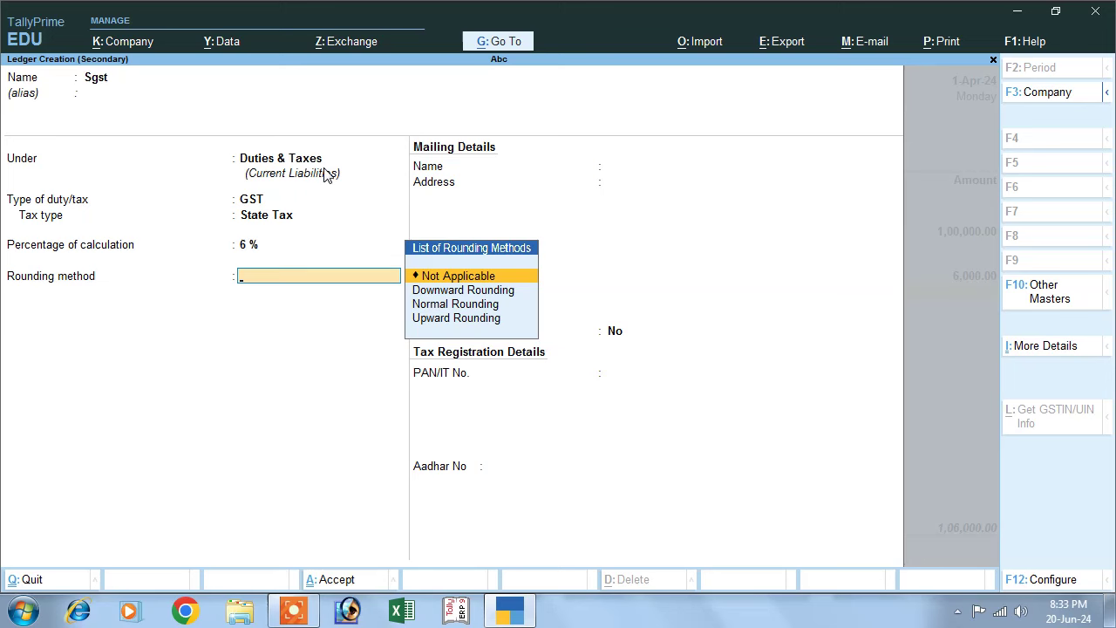
pyautogui.press('Return')
pyautogui.hotkey('ctrl', 'a')
# Keep the Sgst line, accept the supplier's bill-wise New Ref 01, and save the purchase voucher.
pyautogui.press('Return')
pyautogui.press('Return')
pyautogui.press('Return')
pyautogui.press('Return')
pyautogui.press('Return')
pyautogui.press('Return')
pyautogui.press('Return')
pyautogui.press('Return')
pyautogui.press('Return')
pyautogui.press('Return')
pyautogui.press('Return')
pyautogui.press('Return')
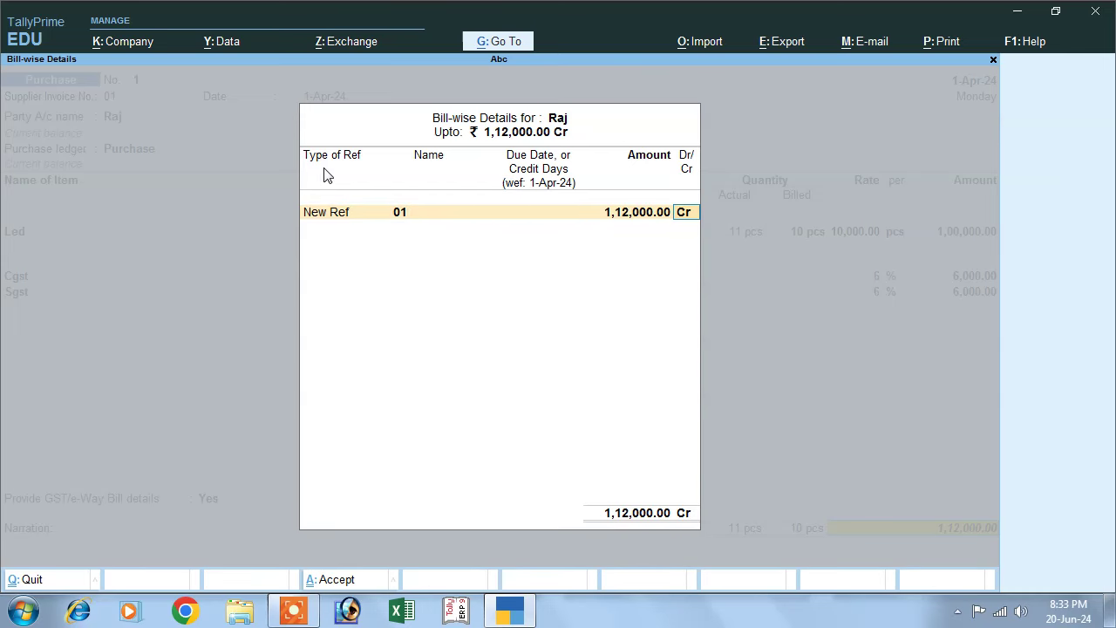
pyautogui.press('Return')
pyautogui.press('Return')
pyautogui.press('Return')
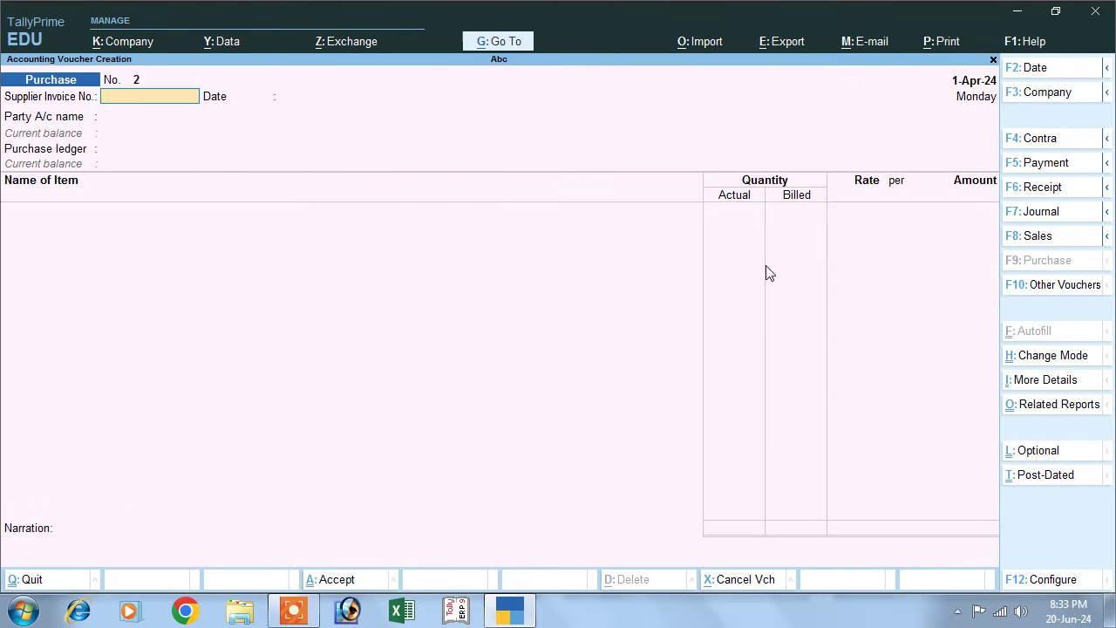
# Start a sales voucher and create a party ledger in the customer's name under Sundry Debtors.
pyautogui.click(1017, 237)
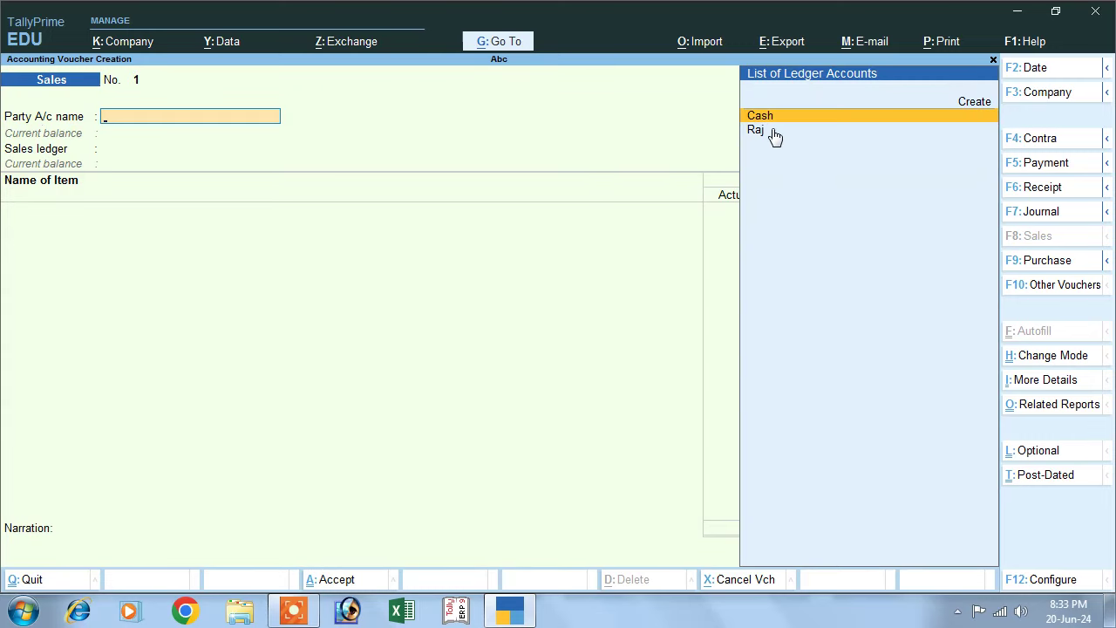
pyautogui.click(966, 106)
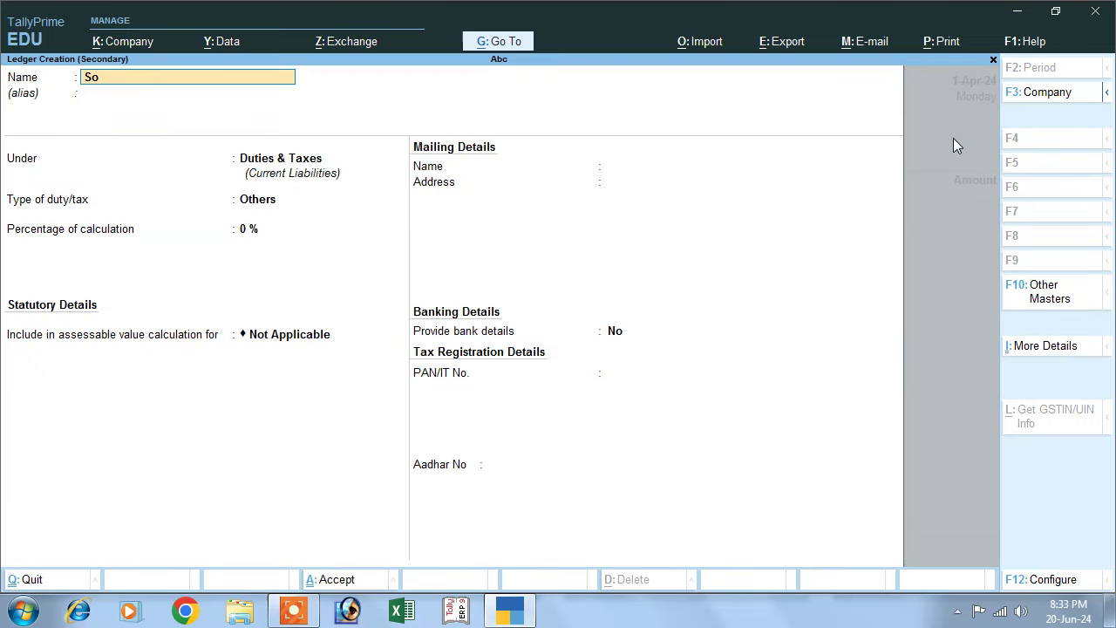
pyautogui.press('Return')
pyautogui.press('Return')
pyautogui.write('S')
pyautogui.press('Down')
pyautogui.press('Down')
pyautogui.press('Down')
pyautogui.press('Down')
pyautogui.press('Return')
# Keep the customer ledger's bill-by-bill balance, mailing details for Bihar, India, and bank details set to No.
pyautogui.press('Return')
pyautogui.press('Return')
pyautogui.press('Return')
pyautogui.press('Return')
pyautogui.press('Return')
pyautogui.press('Return')
pyautogui.press('Return')
pyautogui.press('Return')
pyautogui.press('Return')
pyautogui.press('Return')
pyautogui.press('Return')
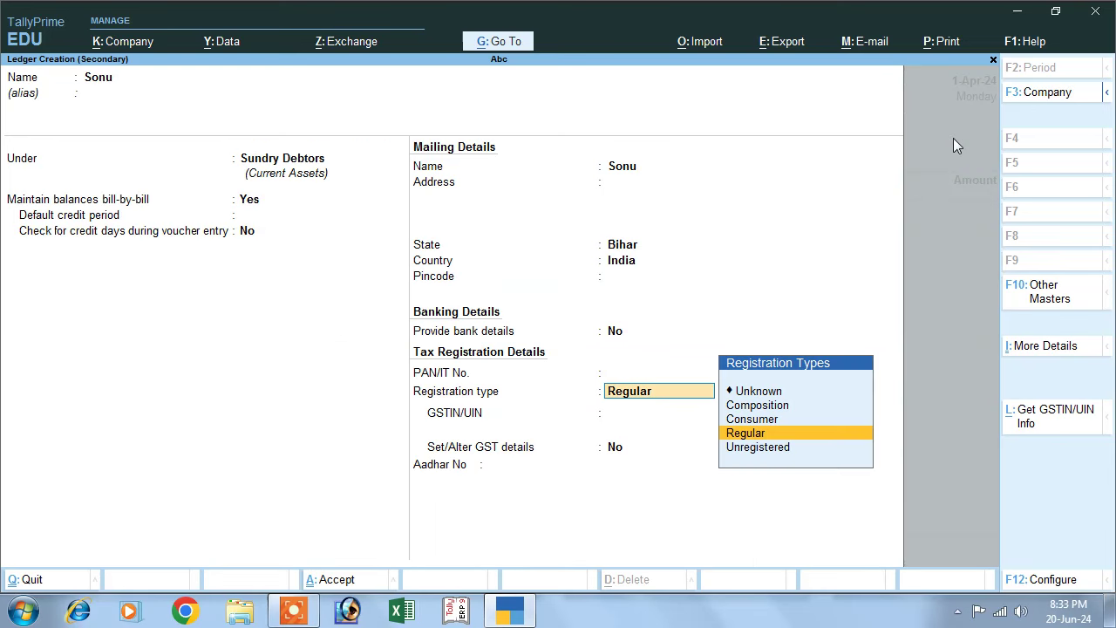
# Keep the Regular registration type, save the customer ledger, and accept the party details for the sales voucher.
pyautogui.press('Return')
pyautogui.press('Return')
pyautogui.press('Return')
pyautogui.press('Return')
pyautogui.press('Return')
pyautogui.press('Return')
pyautogui.press('Return')
pyautogui.press('Return')
pyautogui.press('Return')
pyautogui.press('Return')
pyautogui.press('Return')
pyautogui.press('Return')
pyautogui.press('Return')
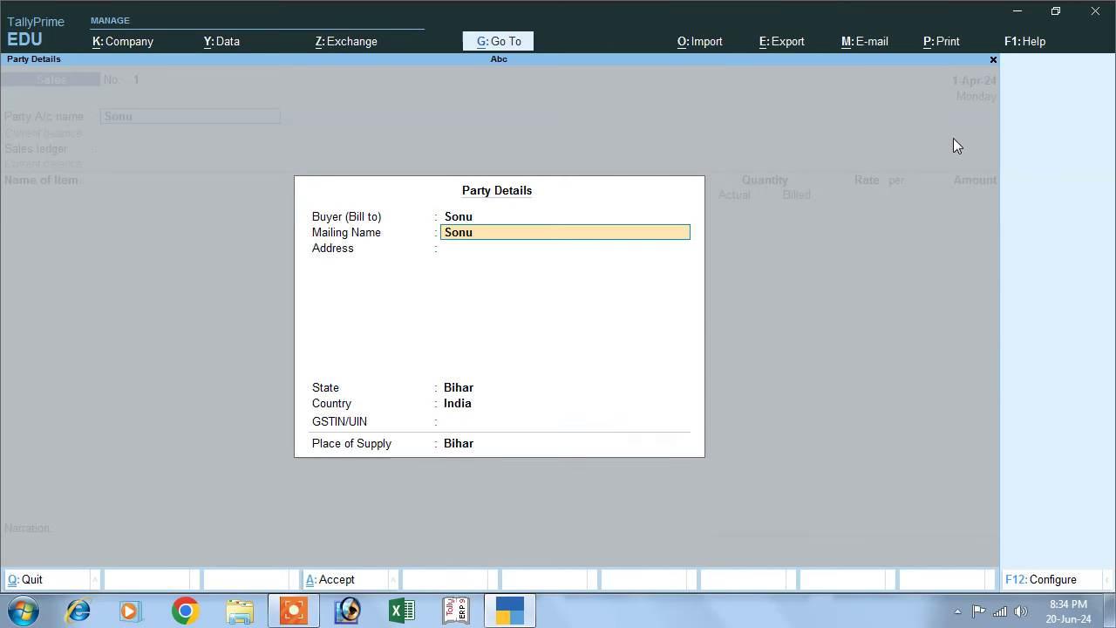
pyautogui.press('Return')
pyautogui.press('Return')
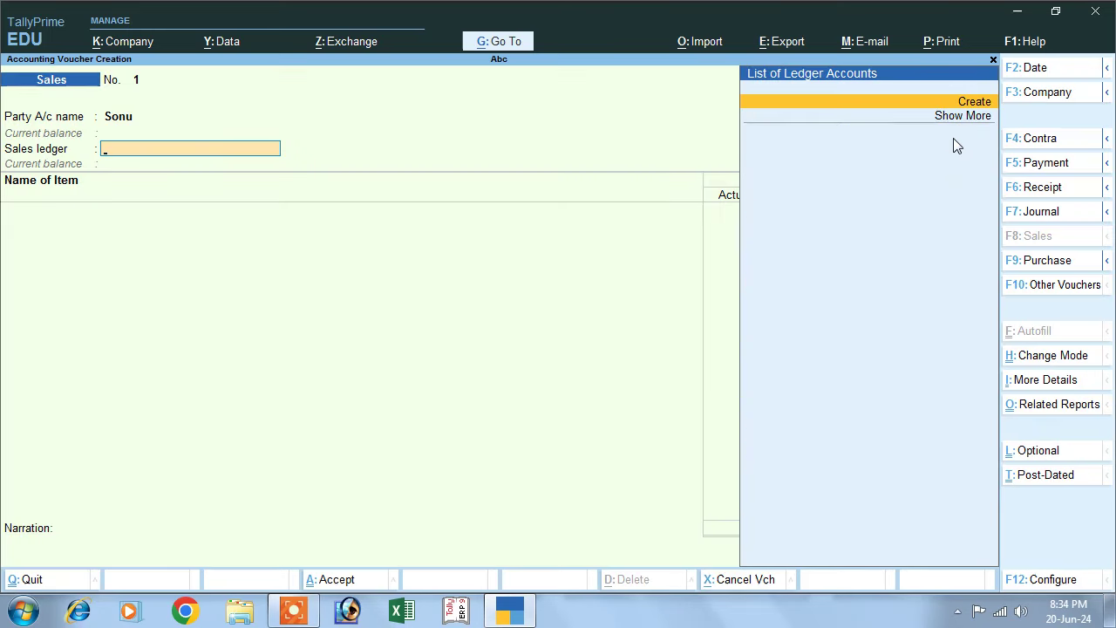
# Create a new ledger named Sales from the voucher and place it under Sales Accounts.
pyautogui.press('Return')
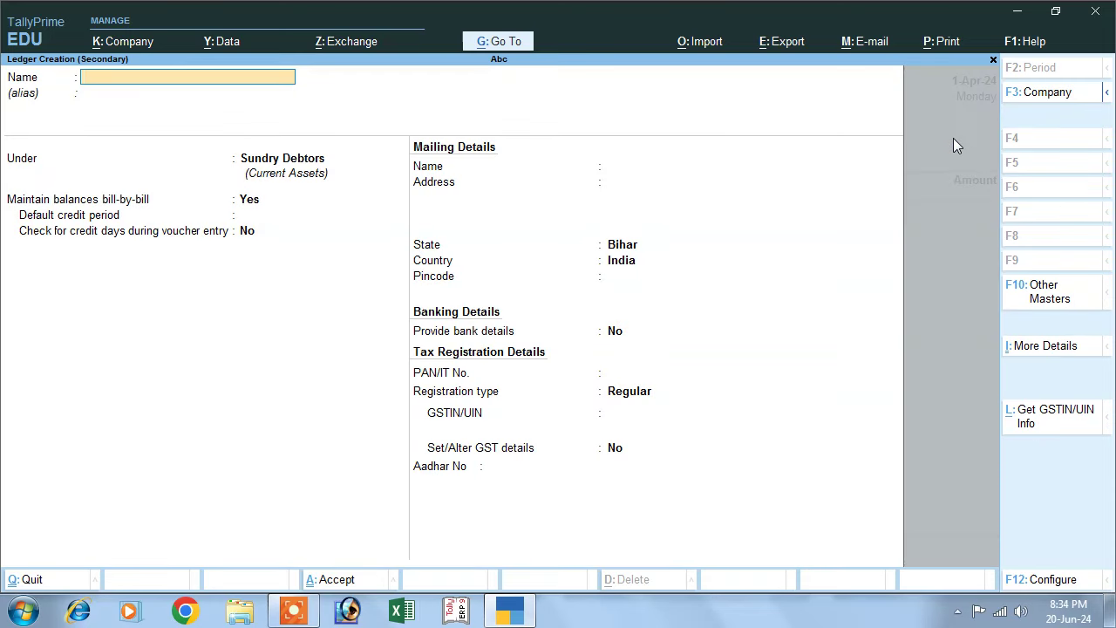
pyautogui.press('Return')
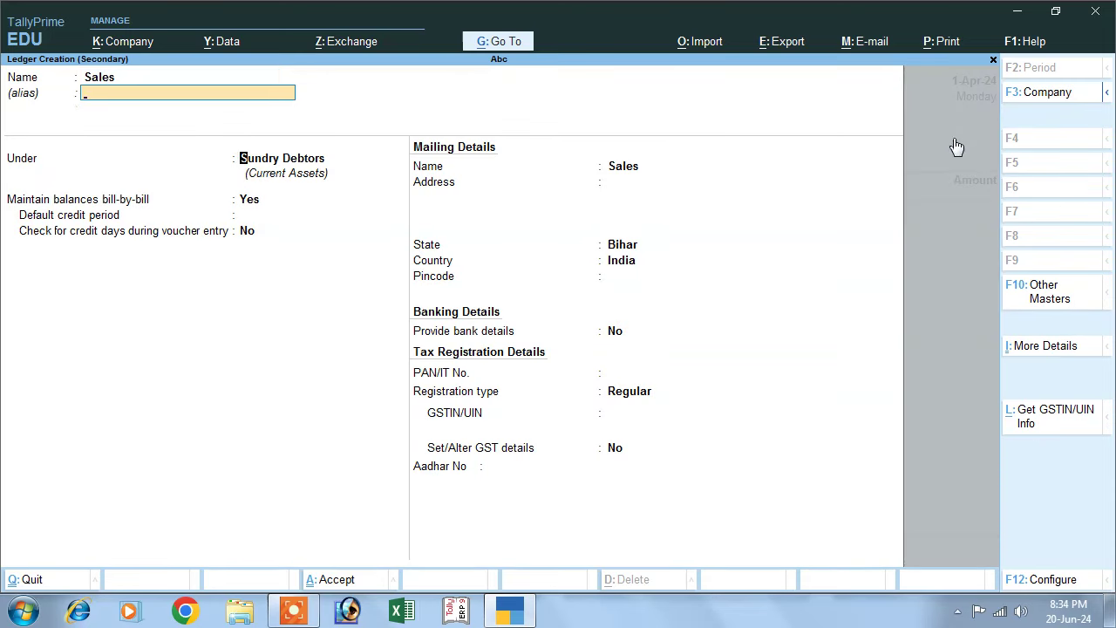
pyautogui.press('Return')
pyautogui.write('S')
pyautogui.press('Down')
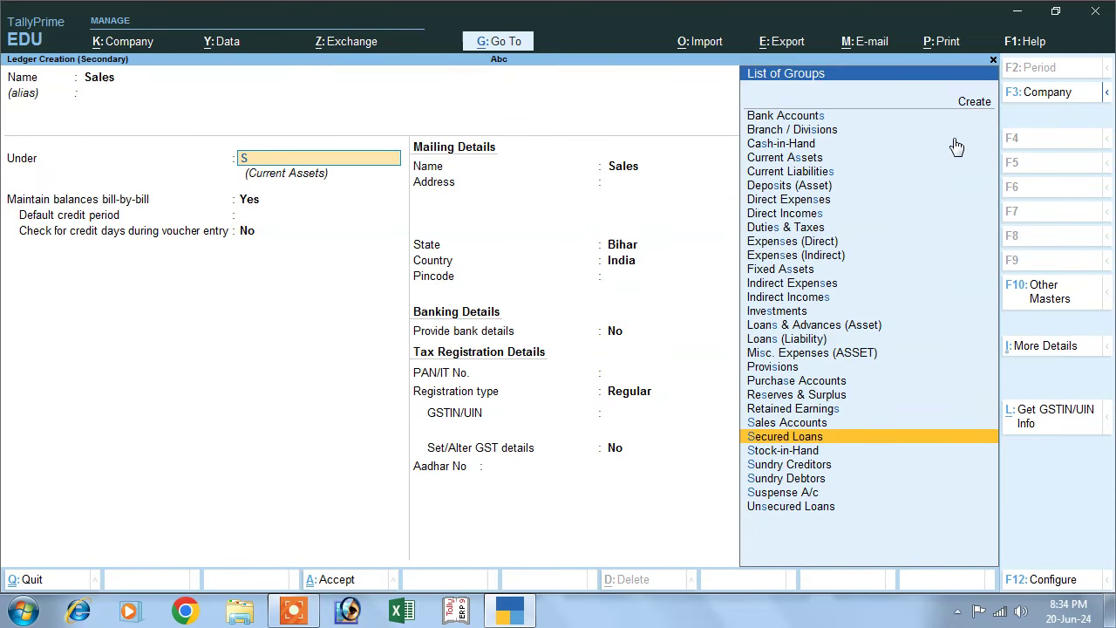
pyautogui.press('Up')
pyautogui.press('Return')
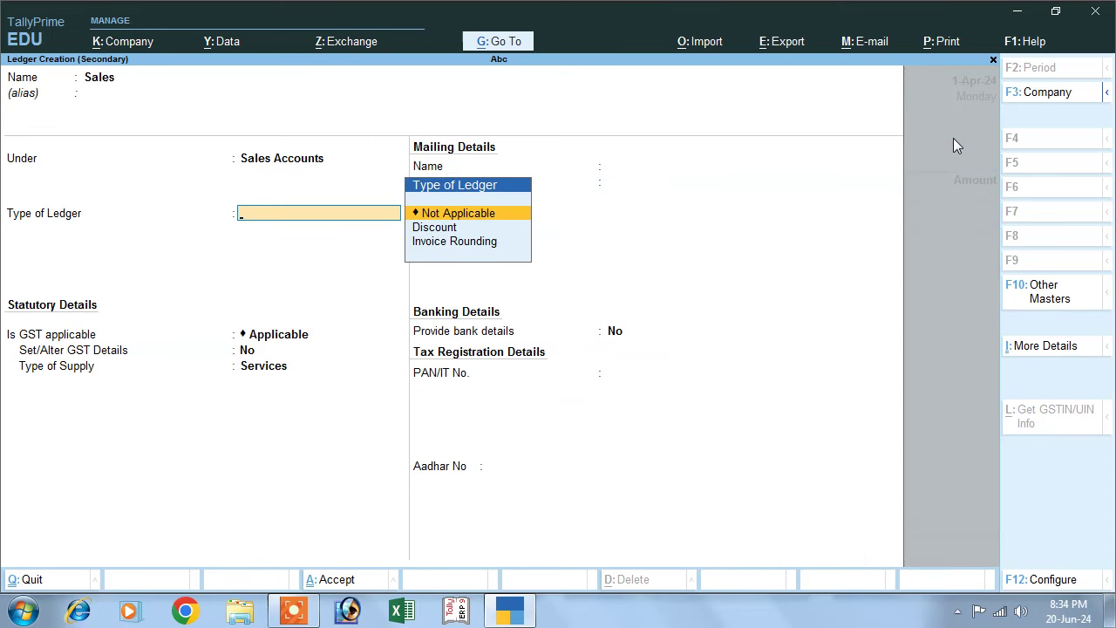
# Leave the Sales ledger's type Not Applicable with GST applicable, set the type of supply to Goods, and save it.
pyautogui.press('Return')
pyautogui.press('Return')
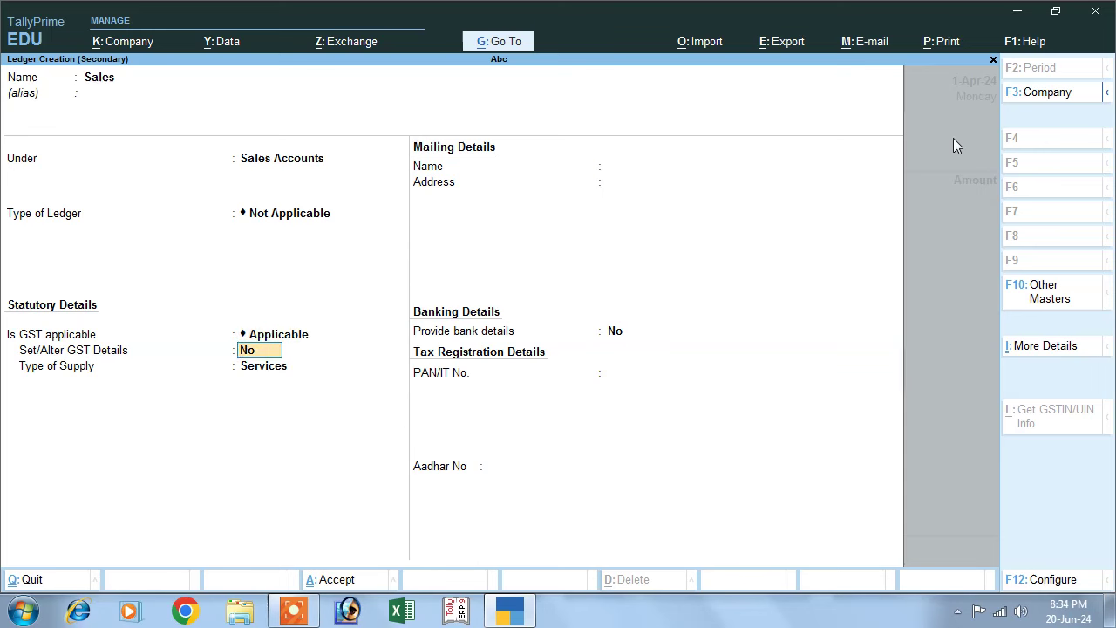
pyautogui.press('Return')
pyautogui.press('Up')
pyautogui.press('Return')
pyautogui.press('Return')
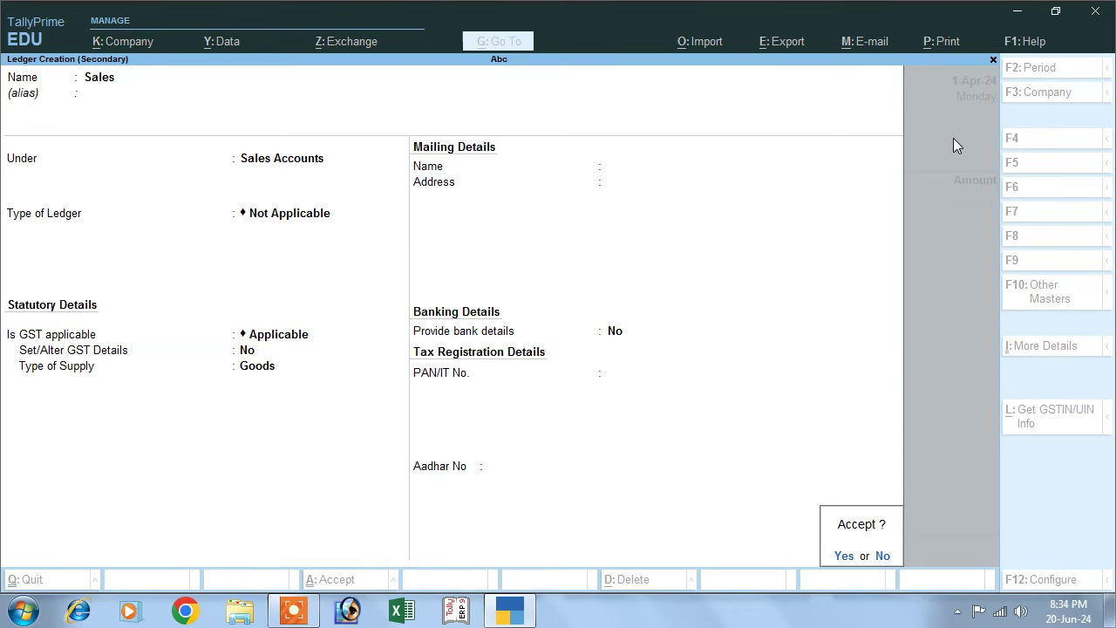
pyautogui.press('Return')
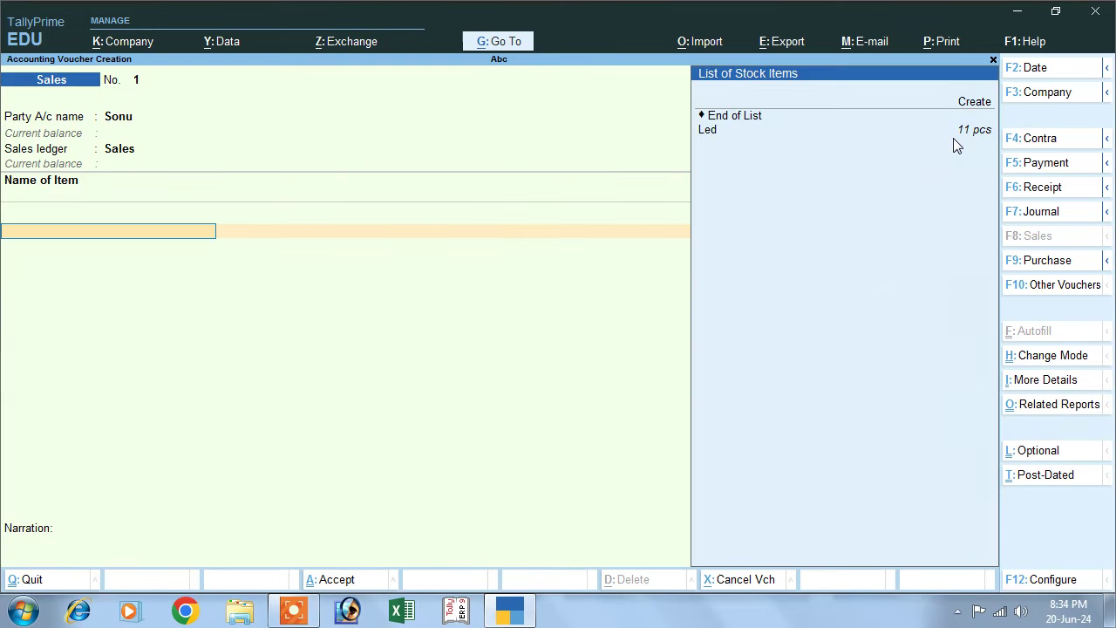
# Add the Led item to the sales voucher with 11 pcs actual, 10 pcs billed and a rate of 12,000 per pcs.
pyautogui.press('Down')
pyautogui.press('Return')
pyautogui.write('11')
pyautogui.press('Return')
pyautogui.write('10')
pyautogui.press('Return')
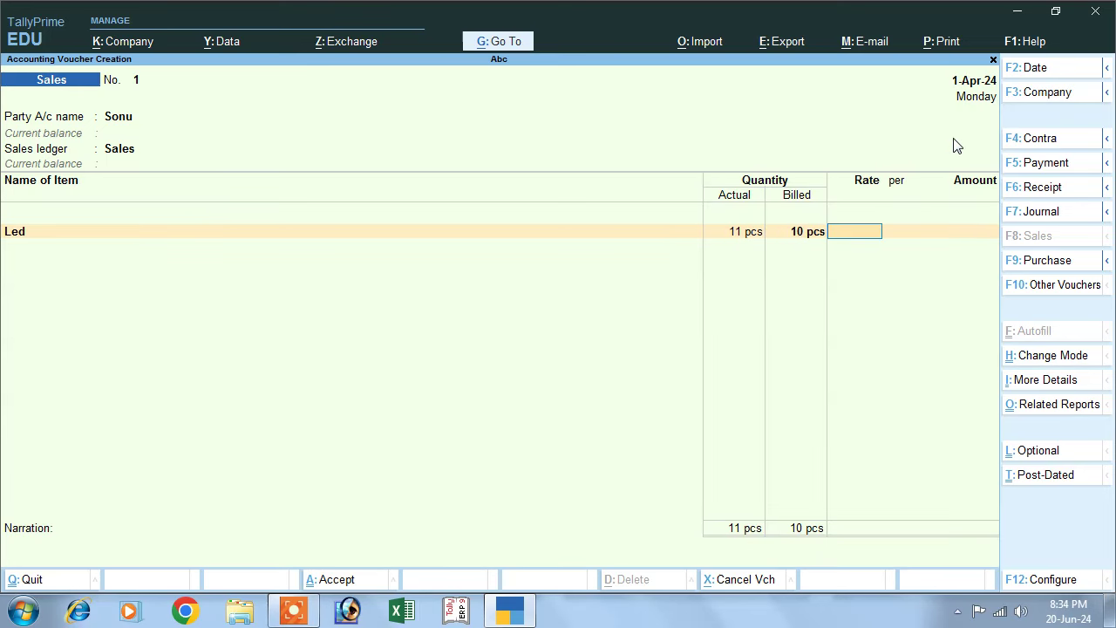
pyautogui.write('120000')
pyautogui.press('BackSpace')
pyautogui.press('Return')
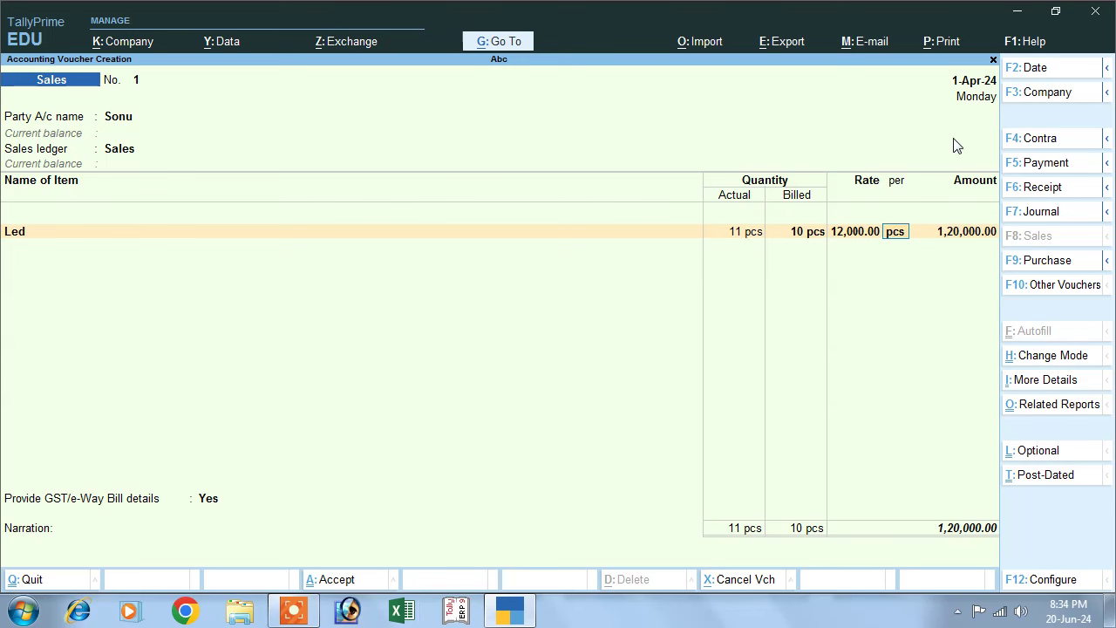
pyautogui.press('Return')
pyautogui.press('Return')
pyautogui.press('Return')
# Add the Cgst and Sgst ledgers below the Led item at their 6% rate.
pyautogui.write('cg')
pyautogui.press('Return')
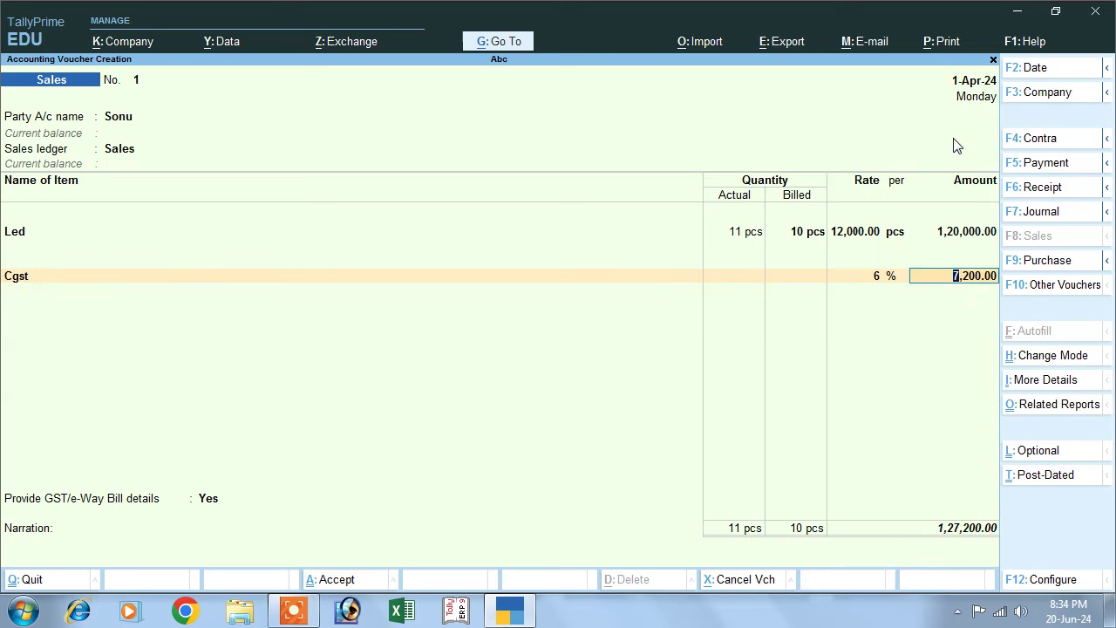
pyautogui.press('Return')
pyautogui.write('S')
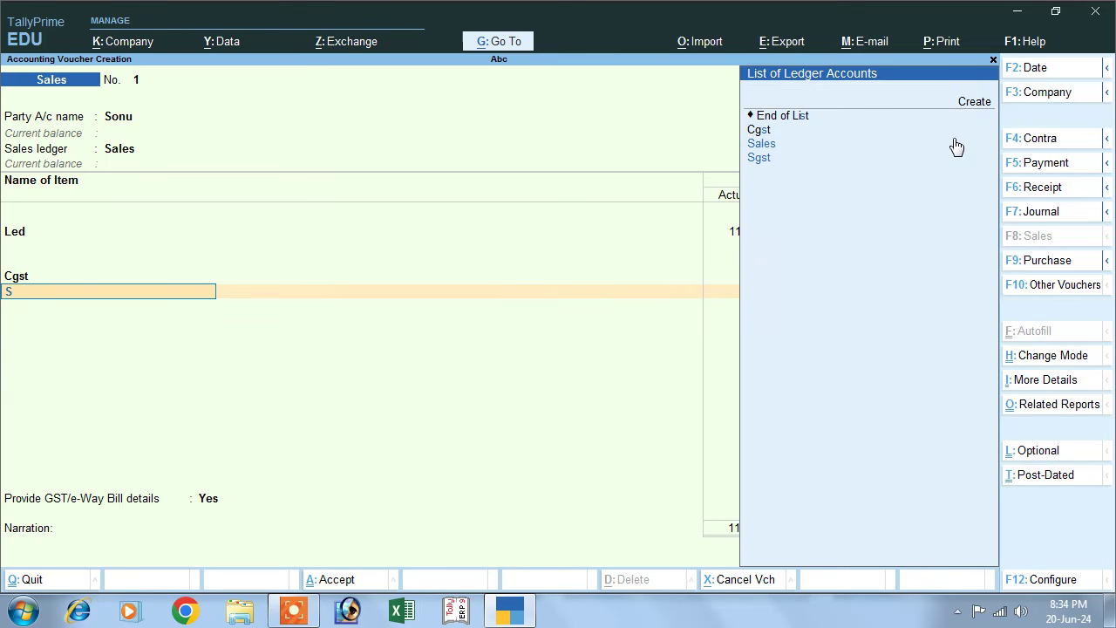
pyautogui.press('Down')
pyautogui.press('Up')
pyautogui.press('Down')
pyautogui.press('Return')
pyautogui.press('Return')
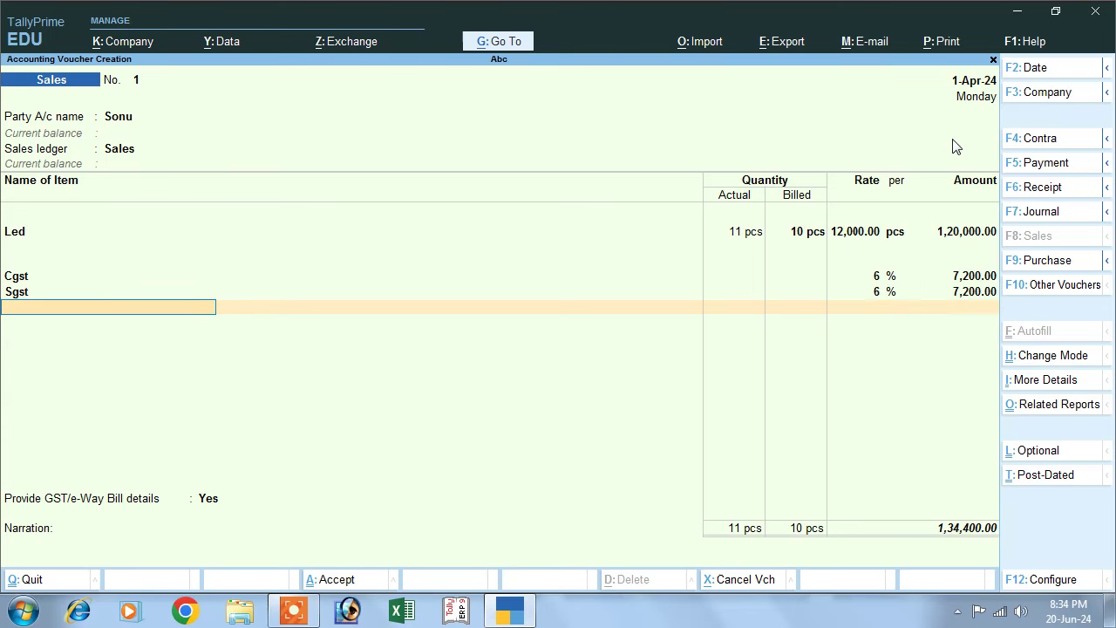
# End the sales voucher's ledger list, keep the remaining default details, and save the voucher.
pyautogui.press('Return')
pyautogui.press('Return')
pyautogui.press('Return')
pyautogui.press('Return')
pyautogui.press('Return')
pyautogui.press('Return')
pyautogui.press('Return')
pyautogui.press('Return')
pyautogui.press('Return')
pyautogui.press('Return')
pyautogui.press('Return')
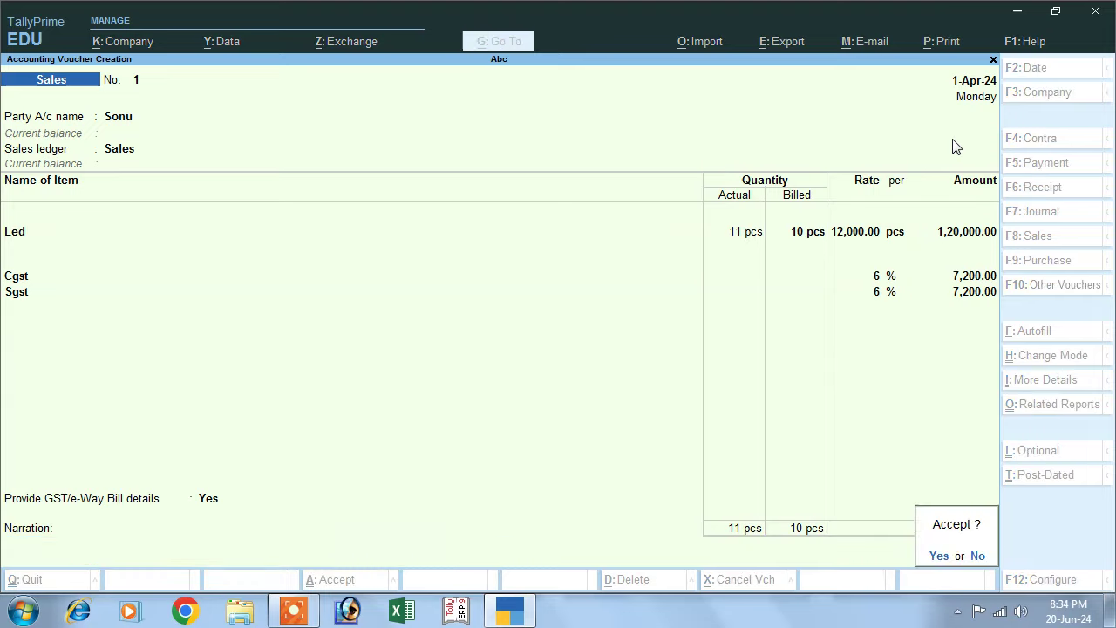
pyautogui.press('Return')
pyautogui.press('Return')
pyautogui.press('Return')
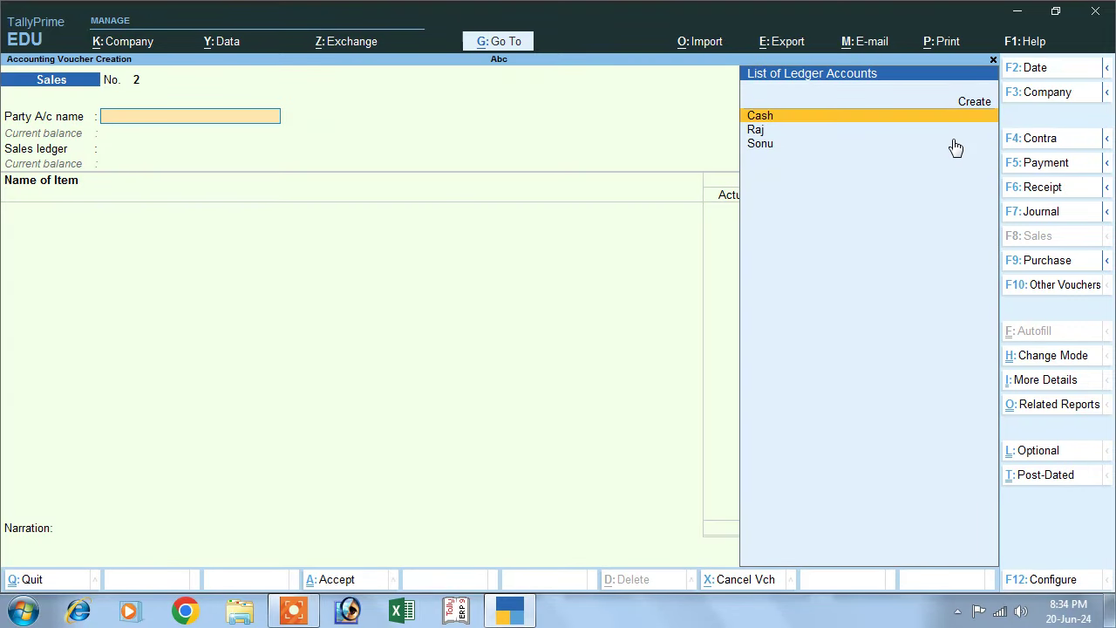
# Leave voucher entry and open the sales voucher from the Day Book.
pyautogui.press('Escape')
pyautogui.press('Escape')
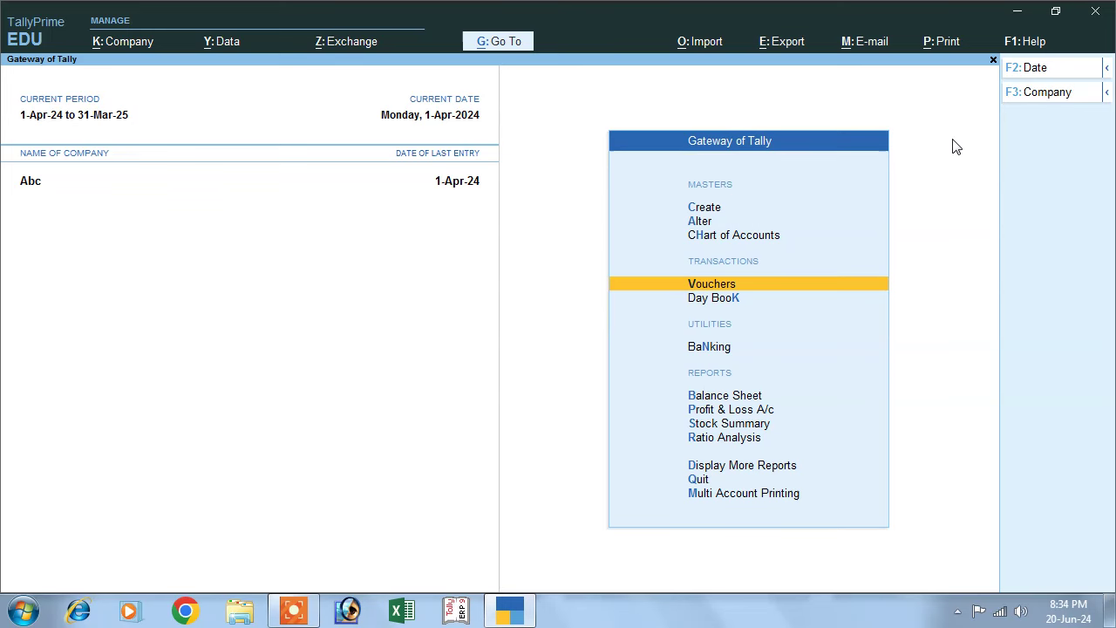
pyautogui.press('Down')
pyautogui.press('Return')
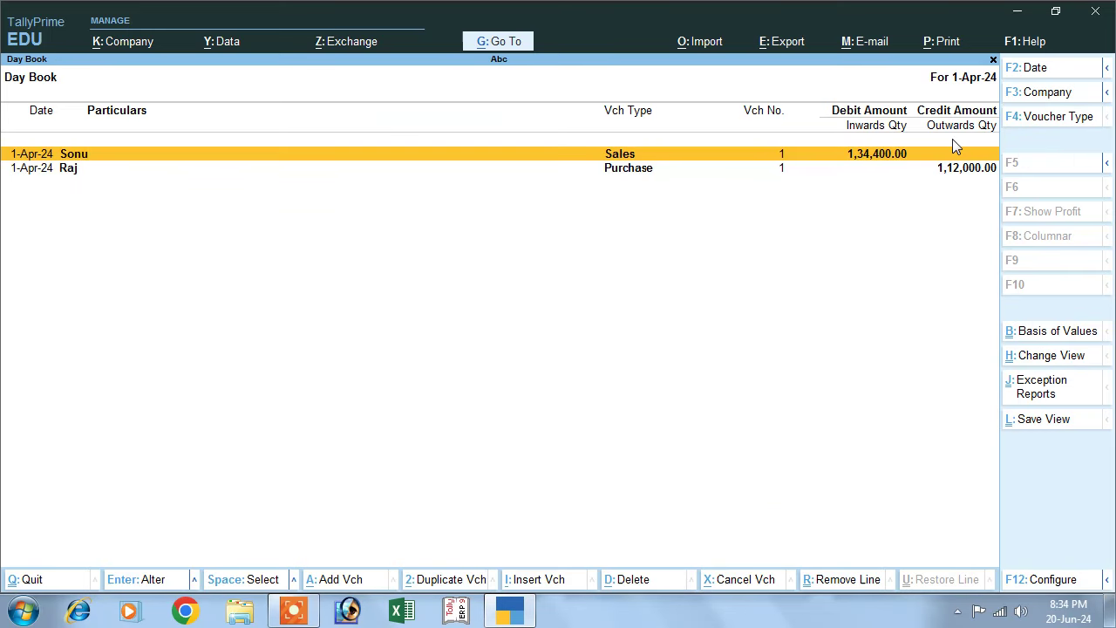
pyautogui.press('Return')
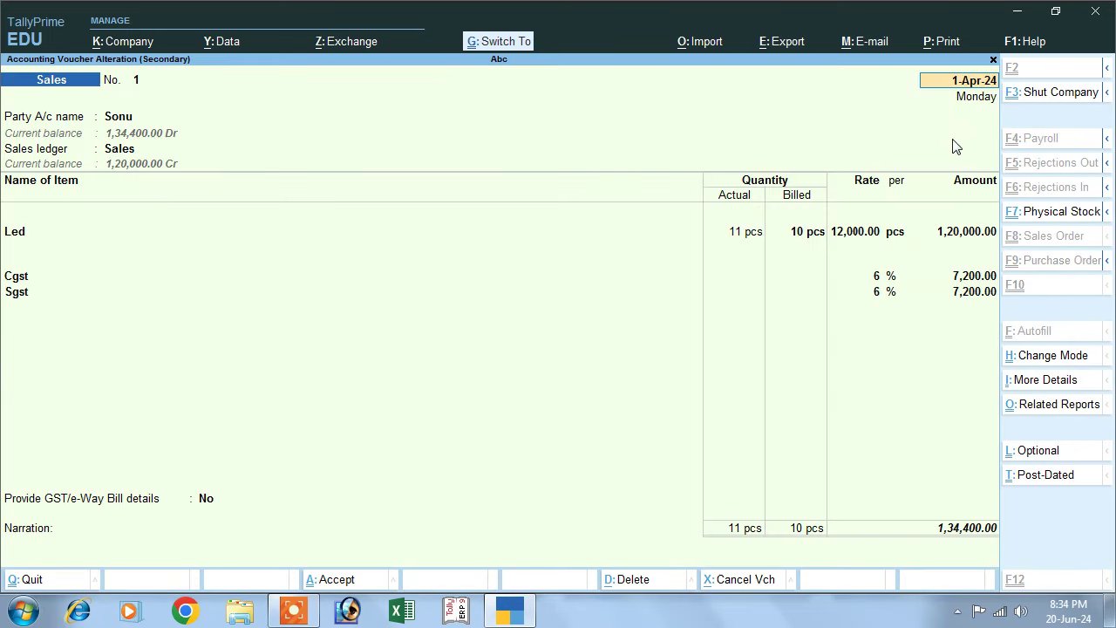
# Preview the sales voucher's Tax Invoice printout, and close the preview.
pyautogui.hotkey('ctrl', 'p')
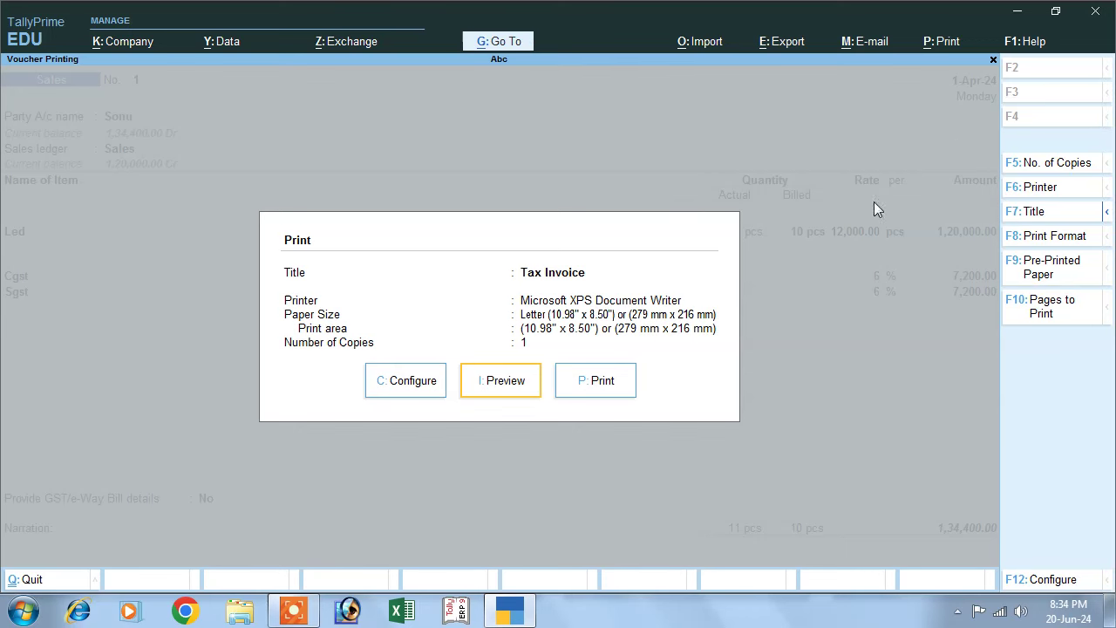
pyautogui.click(489, 384)
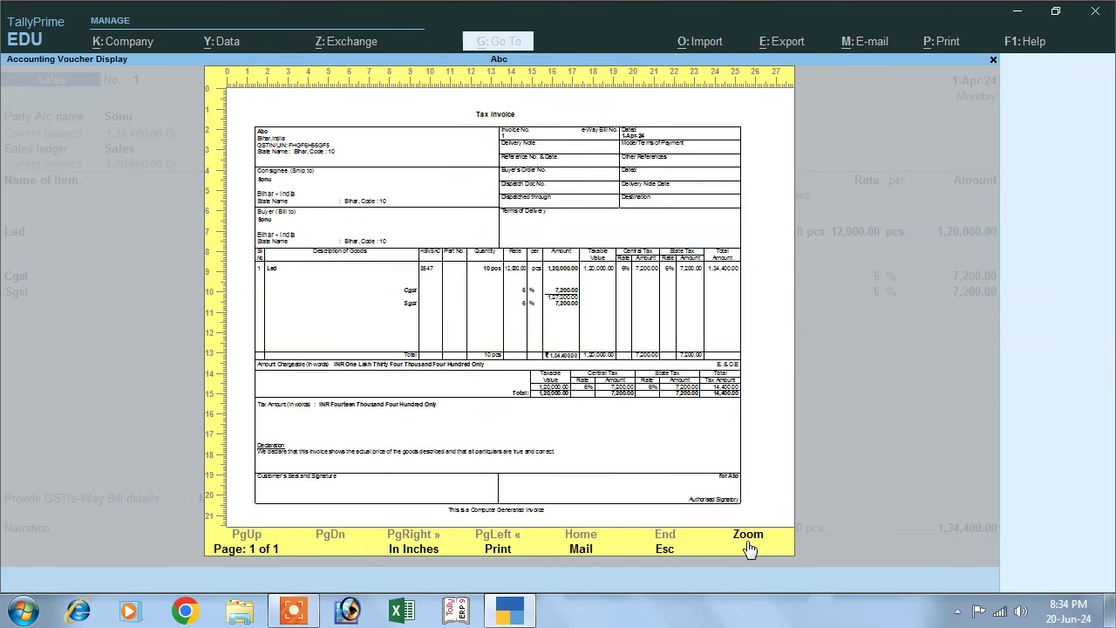
pyautogui.press('Escape')
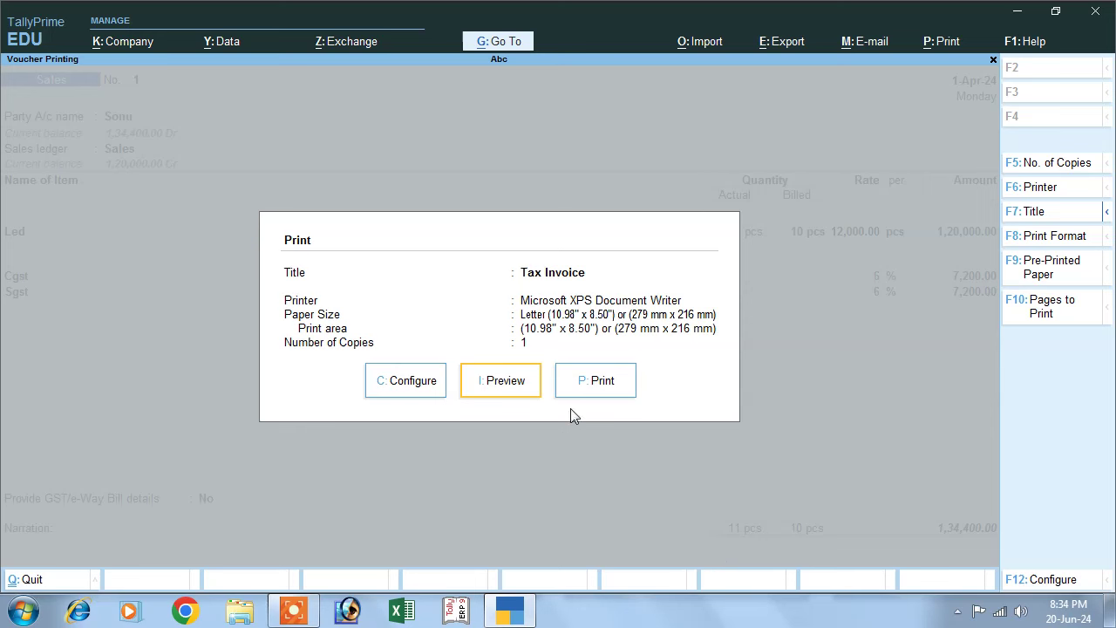